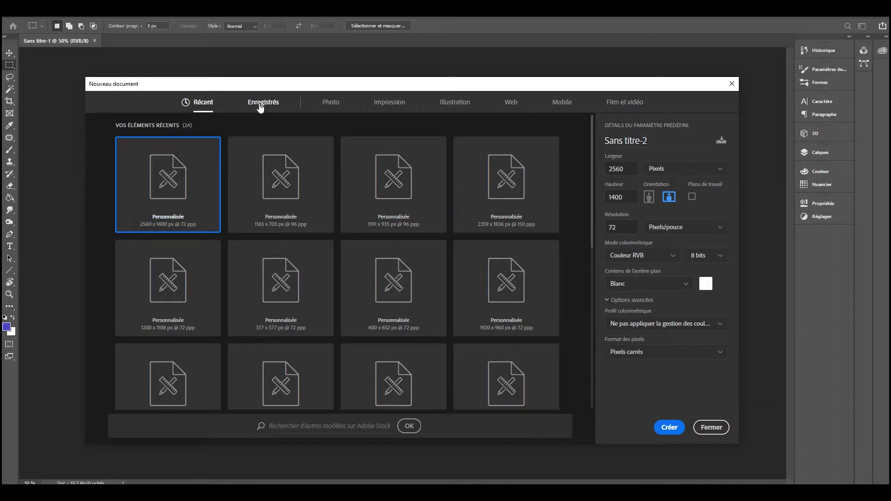
Browse the Photo, Impression, Illustration and Web presets for the new document and select the Web - Grand preset.
click(332, 104)
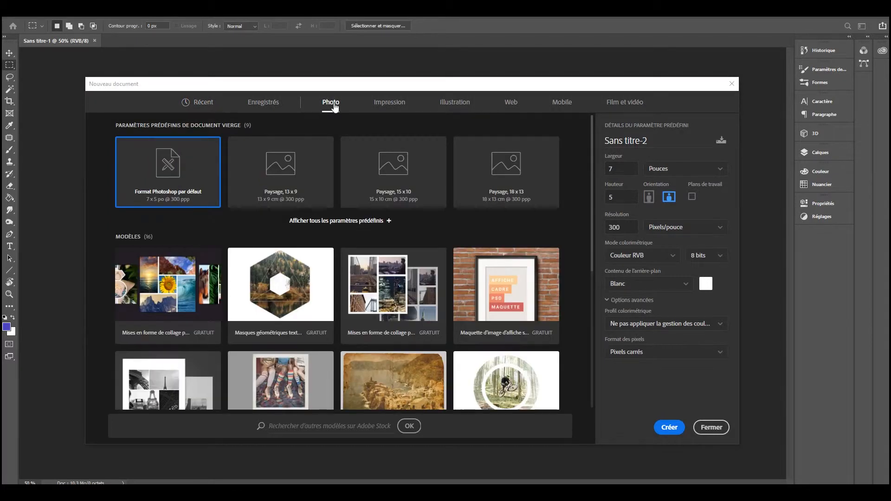
click(388, 104)
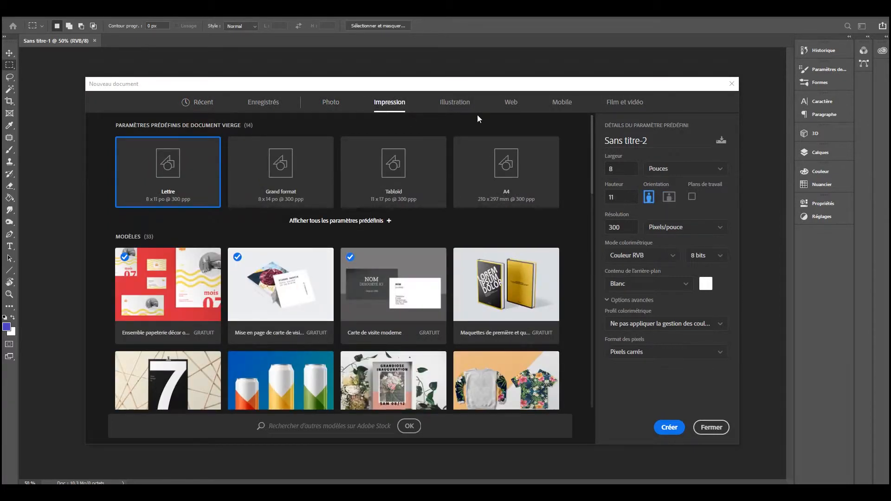
click(466, 105)
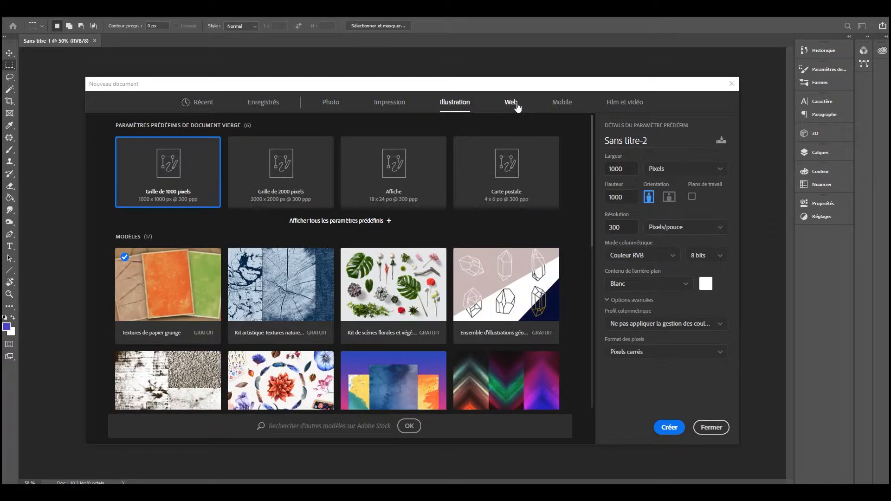
click(516, 105)
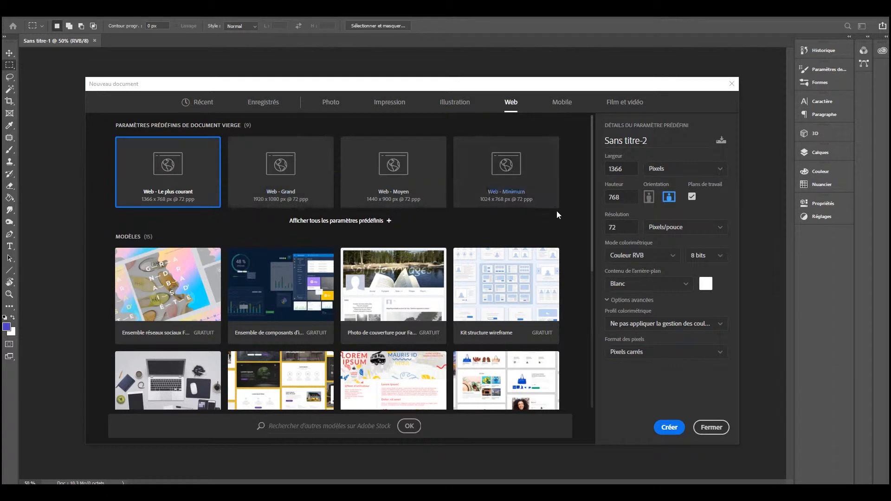
click(302, 205)
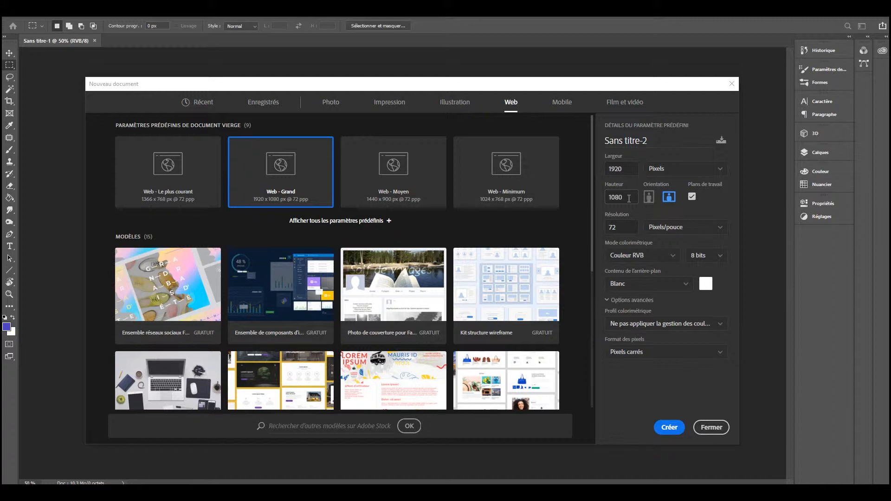
Set the new document's resolution to 150 pixels/inch, keeping pixel units, RGB colour mode and a white background.
click(722, 177)
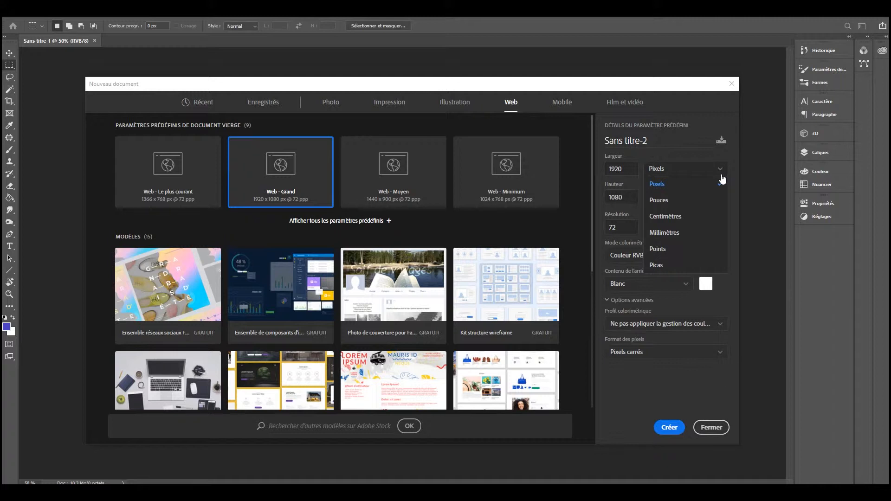
click(665, 151)
click(662, 142)
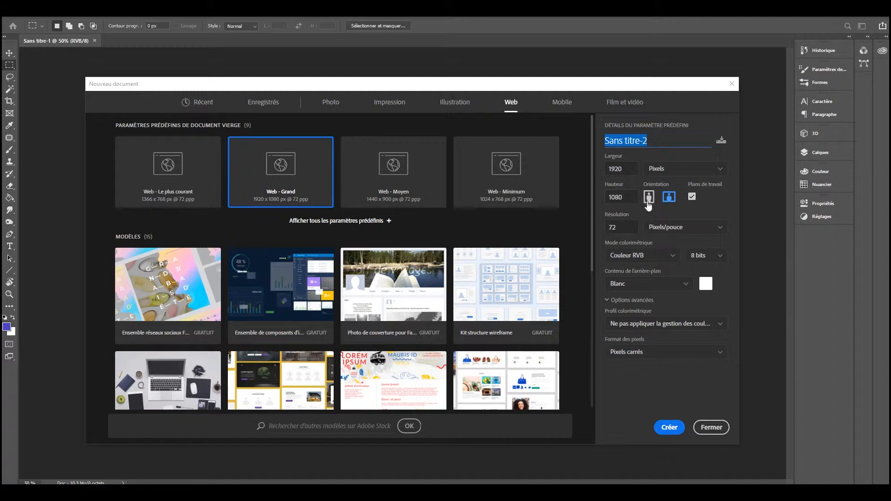
click(627, 222)
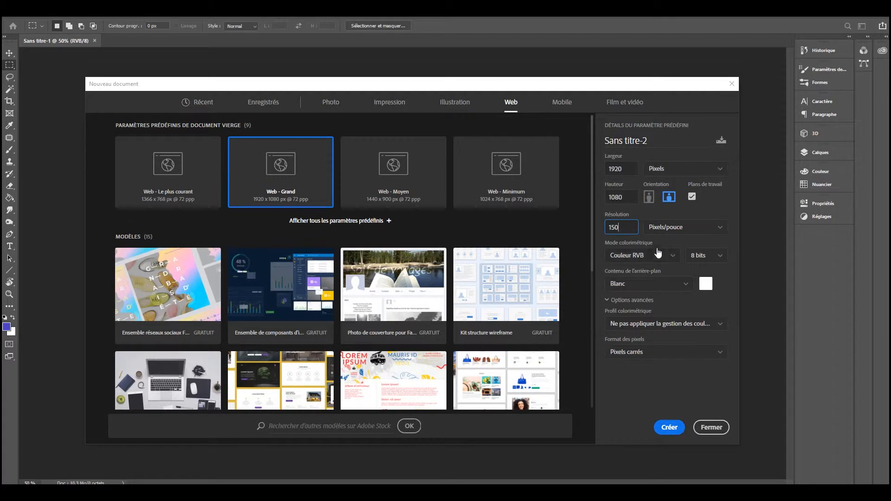
click(672, 263)
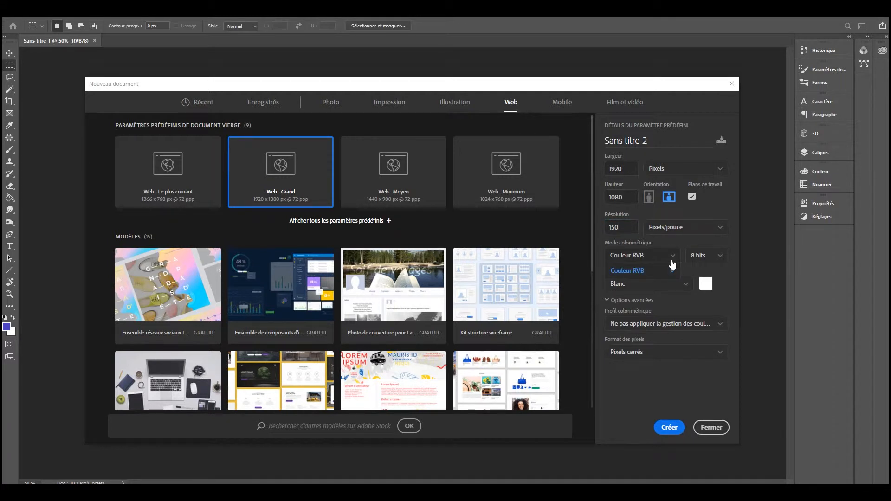
click(672, 269)
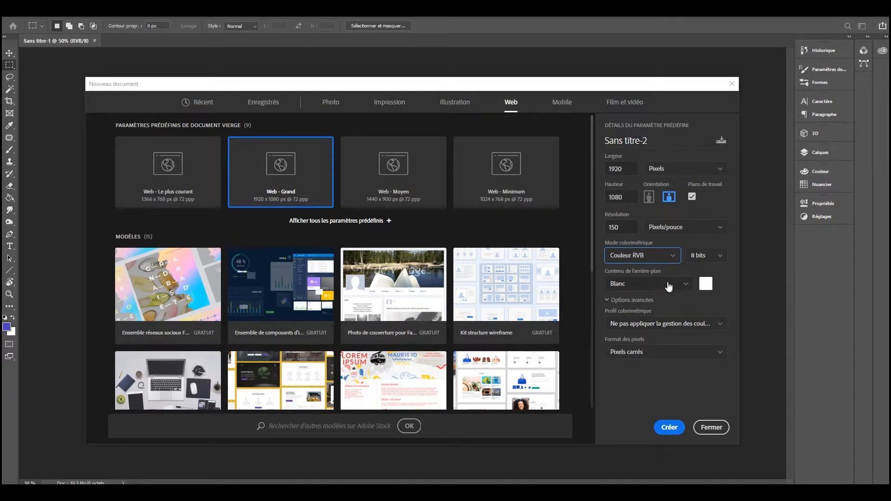
click(687, 286)
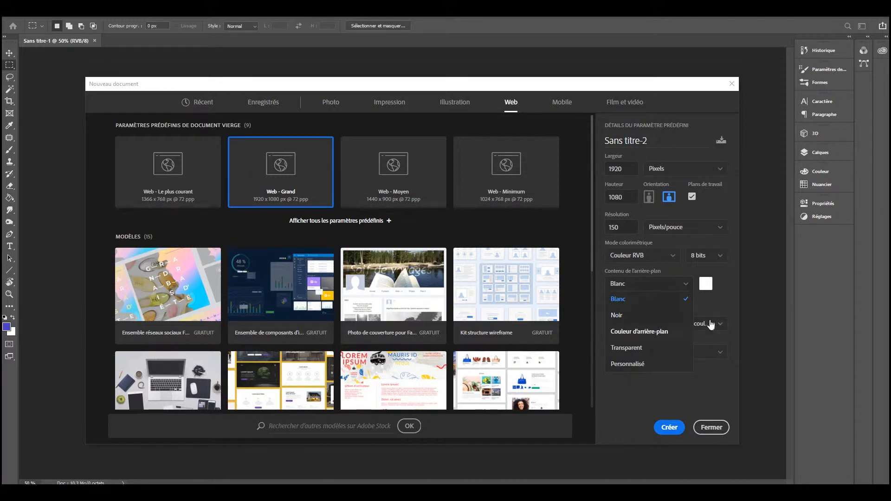
click(731, 304)
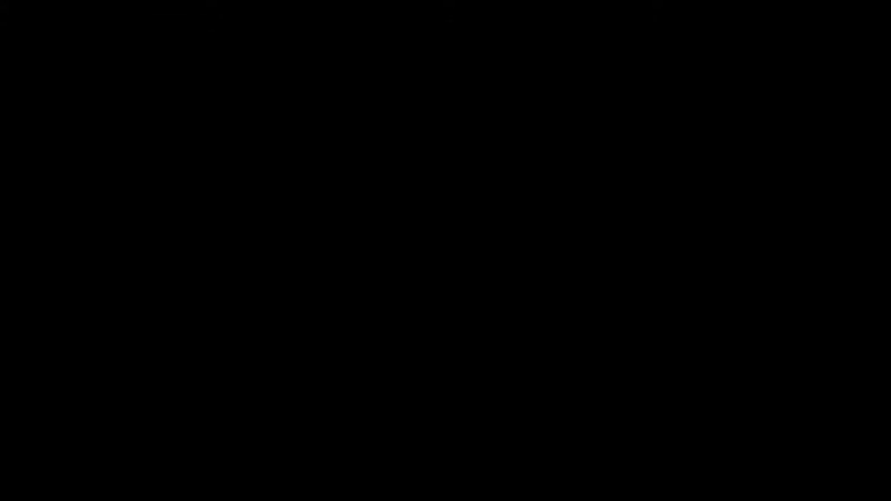
Inspect the gridded canvas at several zoom levels and pan across it.
click(511, 215)
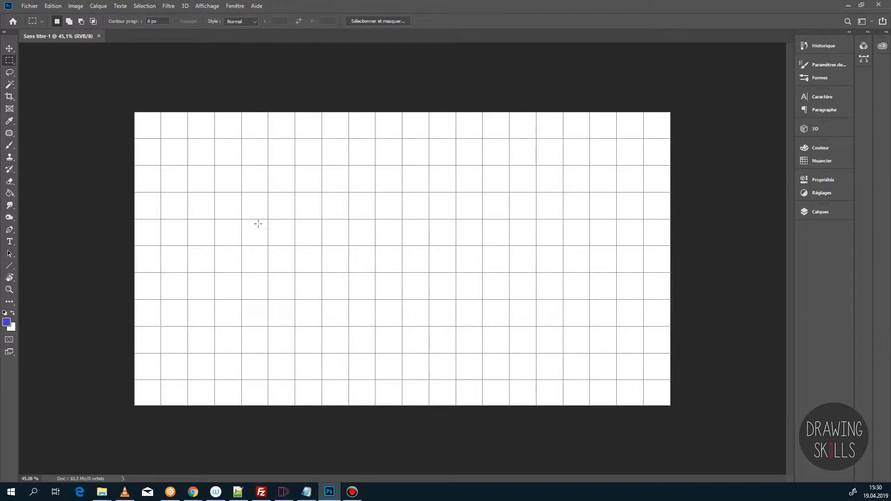
scroll(336, 227, down, 4)
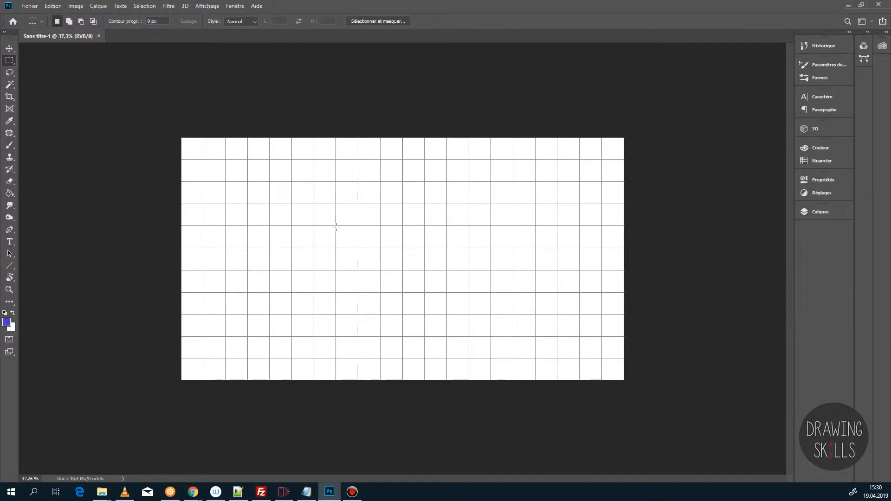
scroll(349, 225, up, 4)
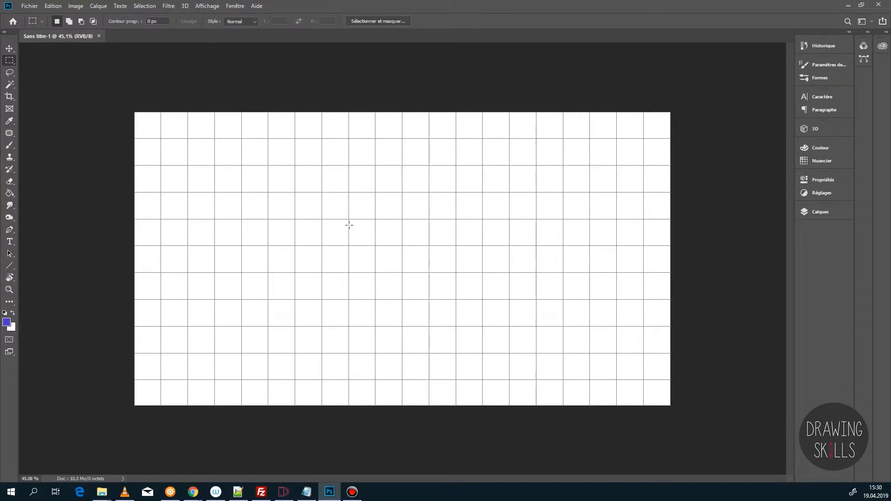
scroll(349, 225, down, 2)
scroll(349, 225, up, 2)
scroll(349, 225, up, 1)
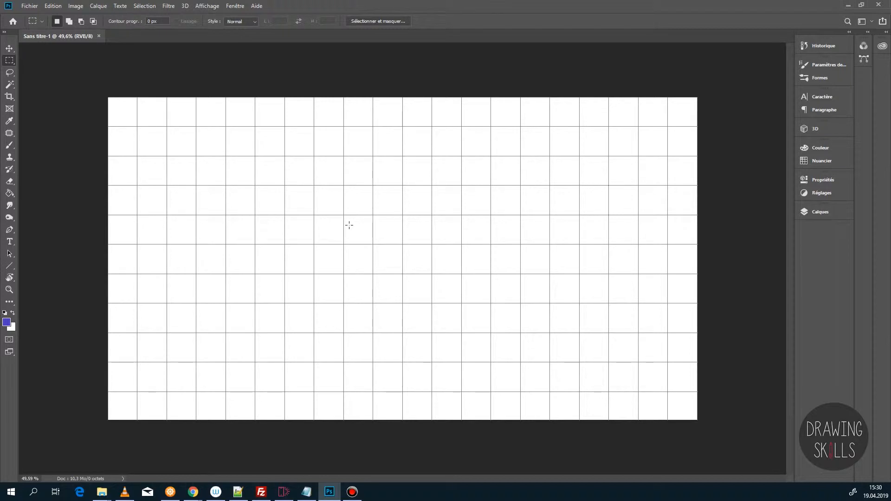
scroll(349, 225, down, 2)
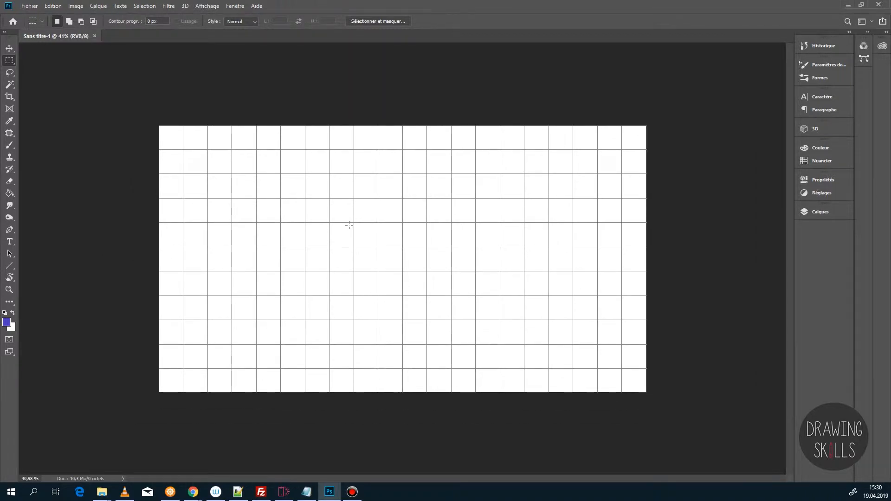
scroll(410, 284, up, 5)
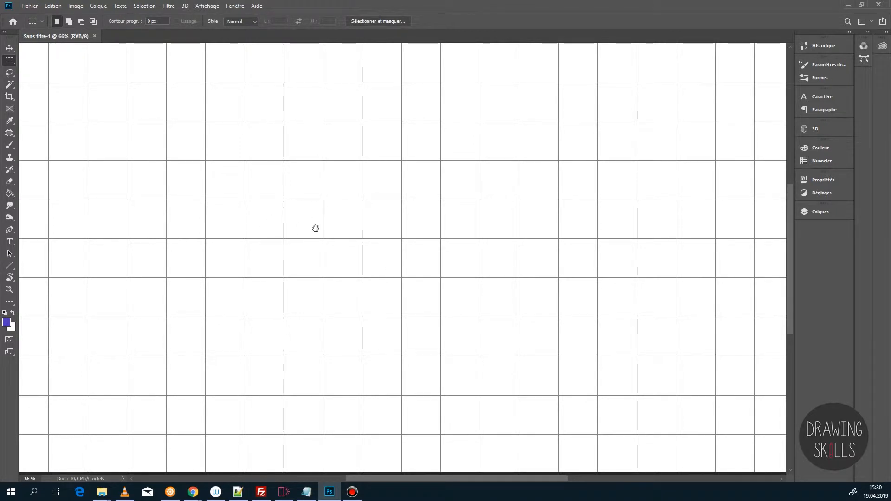
drag(311, 215, 333, 211)
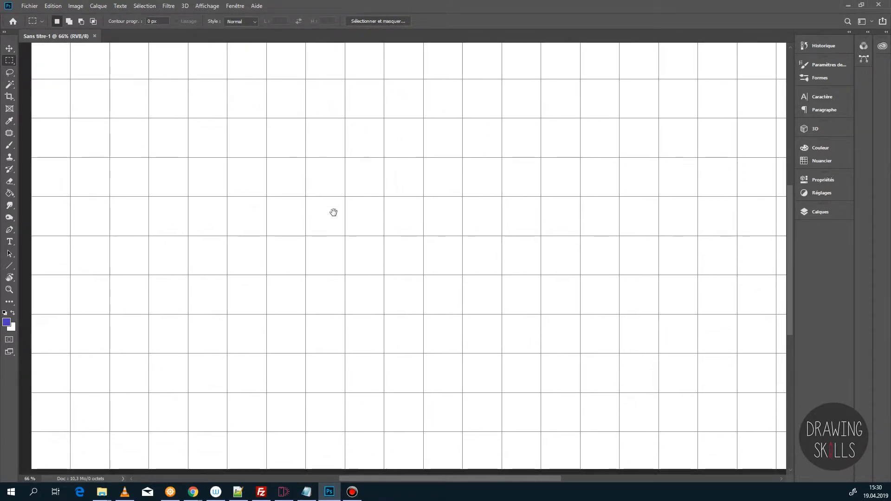
Hide the canvas grid and check the blank canvas fitted on screen and at other zoom levels.
key(ctrl+apostrophe)
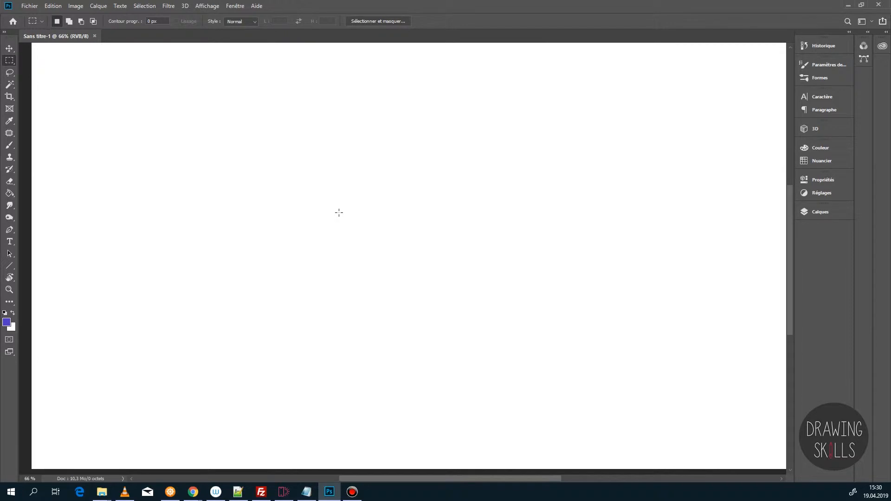
key(ctrl+0)
key(ctrl+plus)
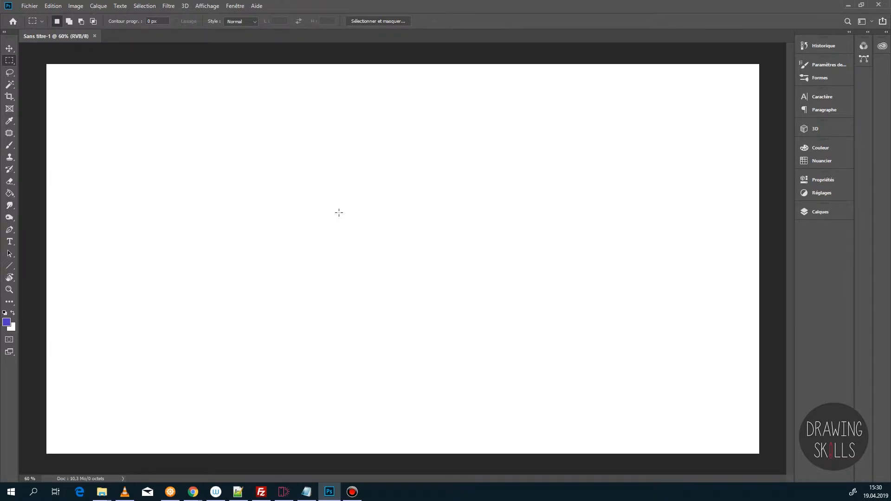
key(ctrl+plus)
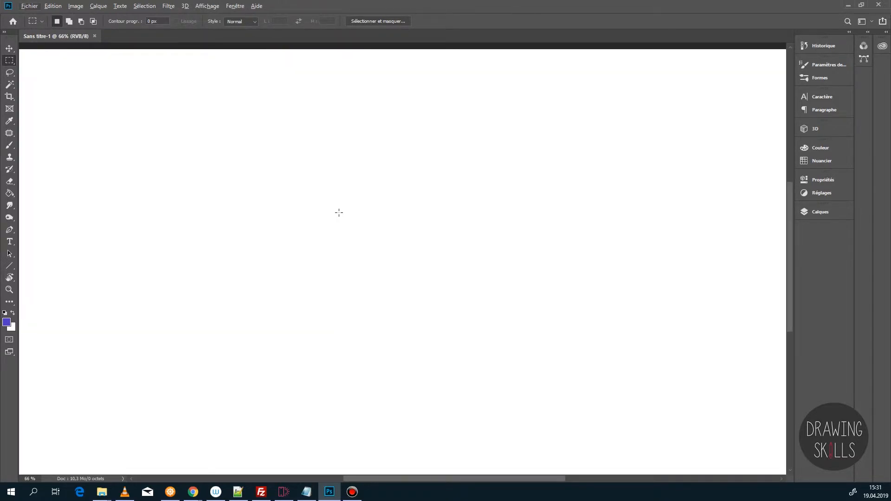
drag(338, 211, 363, 196)
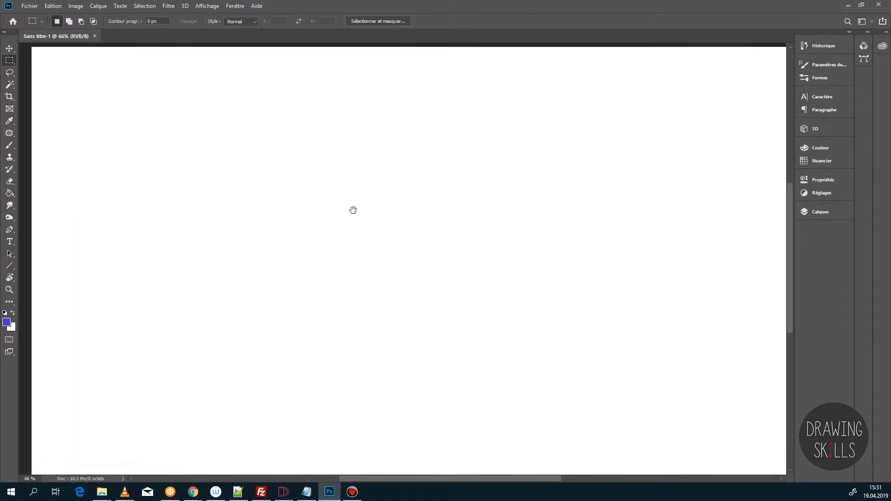
scroll(355, 211, down, 3)
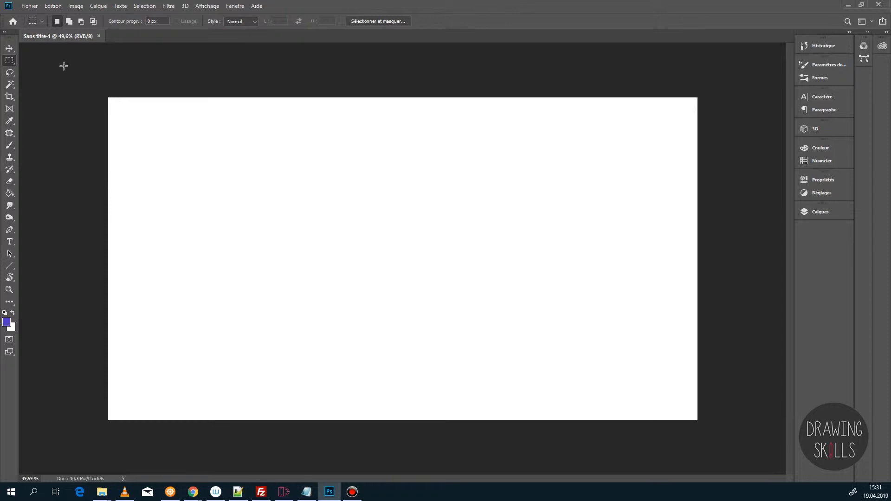
click(28, 478)
click(34, 9)
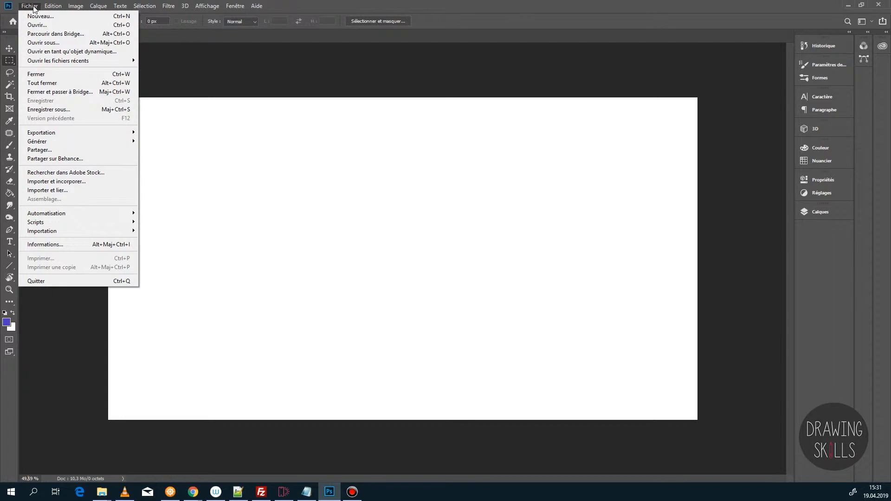
click(145, 5)
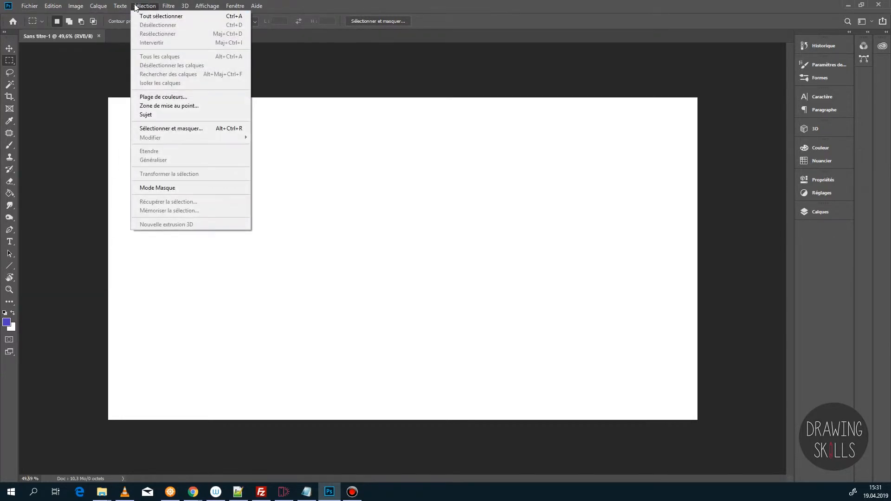
mouse_move(33, 7)
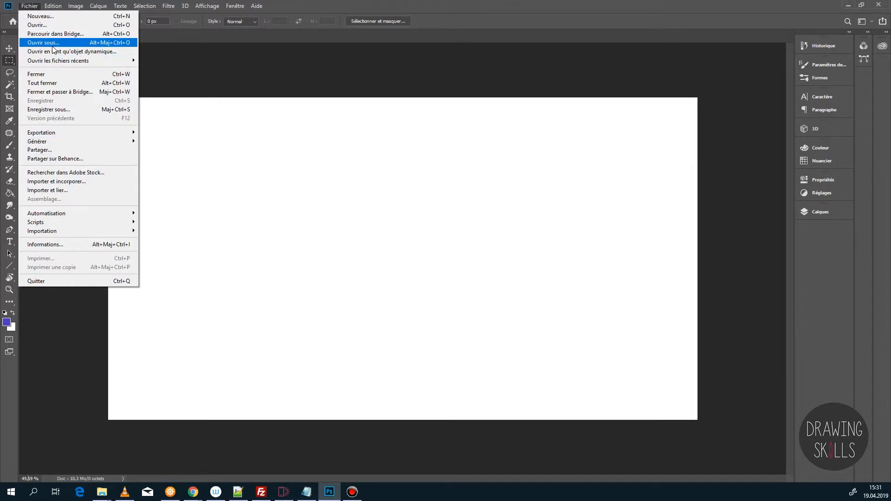
mouse_move(59, 7)
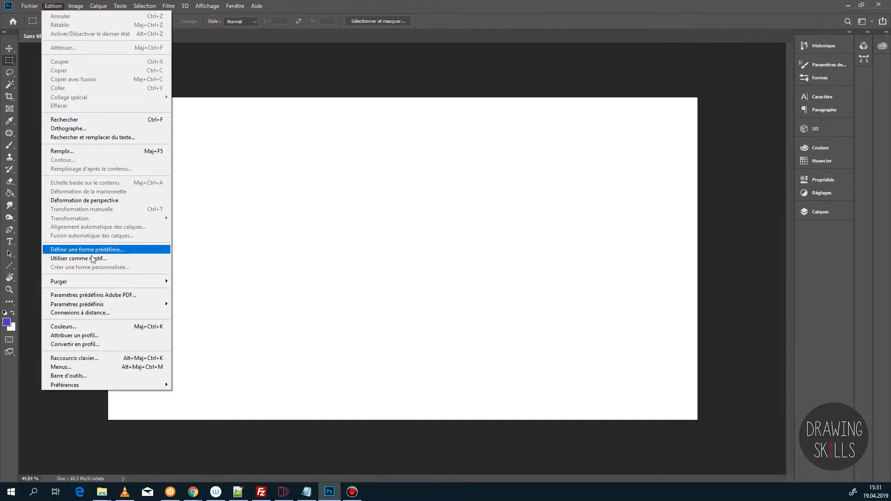
mouse_move(112, 388)
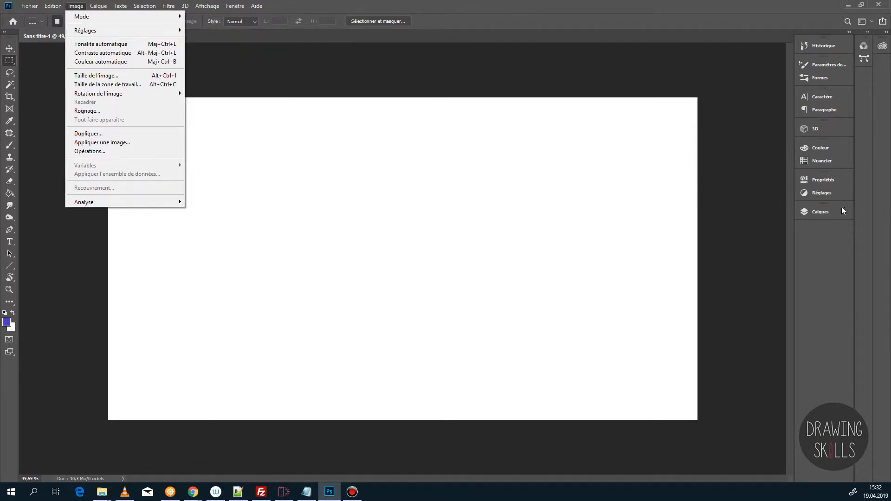
Add a new empty layer above the background layer.
click(818, 212)
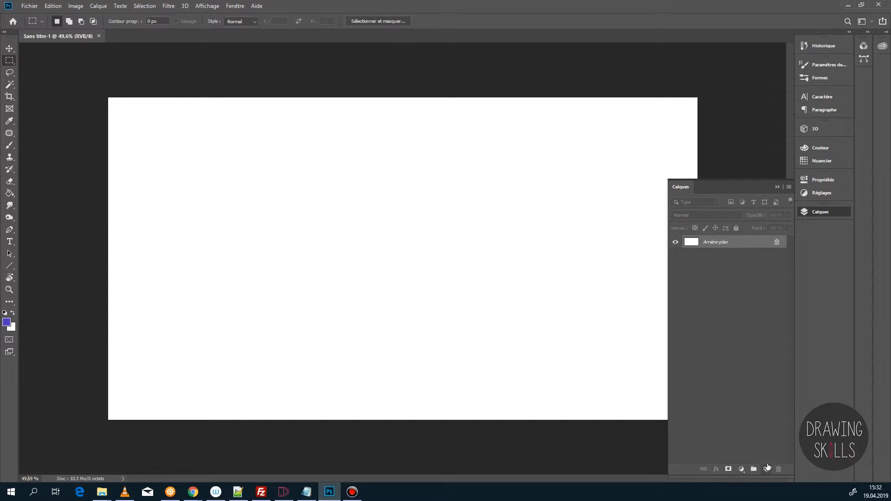
click(767, 468)
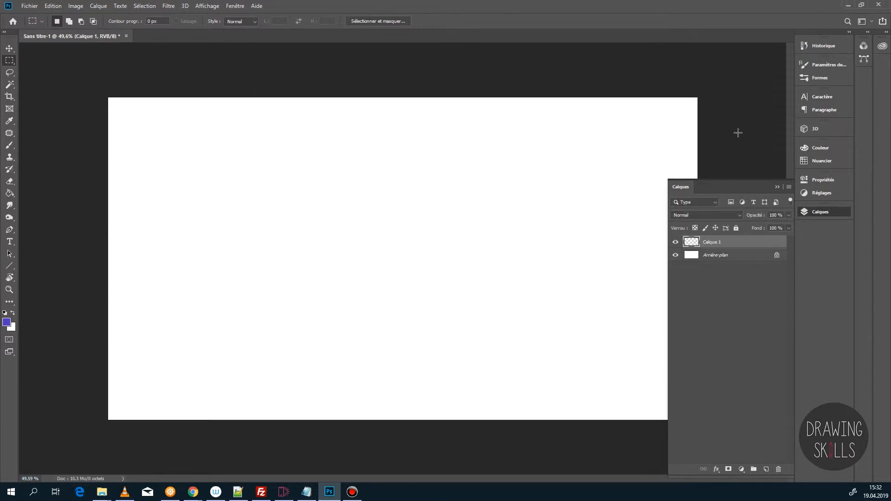
click(820, 212)
Open the document's image size settings and close them without changing anything.
click(79, 6)
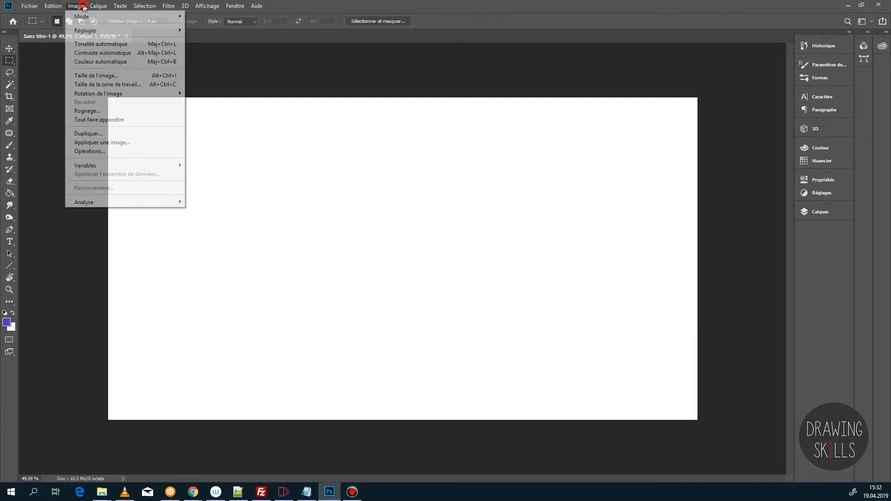
click(109, 76)
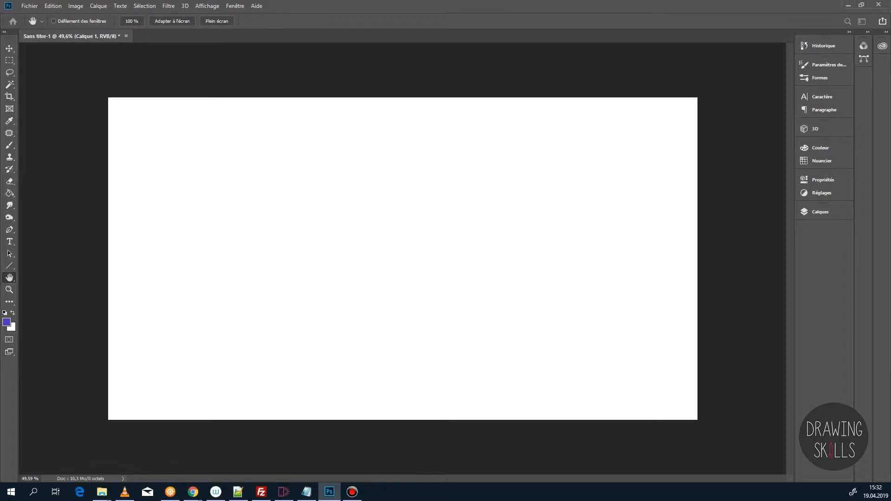
key(m)
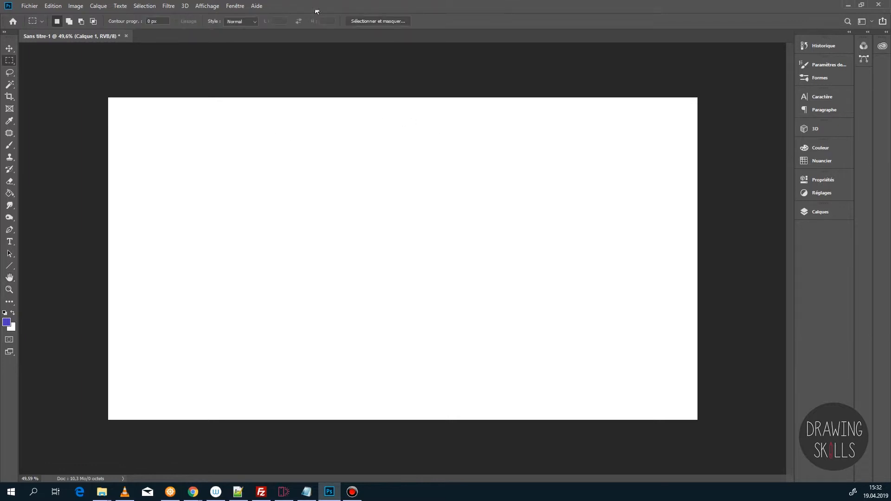
click(74, 6)
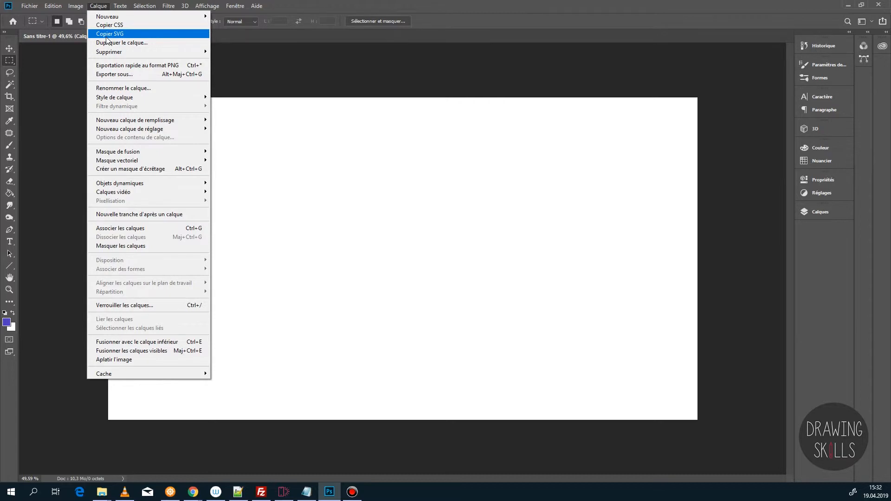
Add the text "COUCOU" in the upper-left area of the canvas and set its font size to 76 pt.
mouse_move(117, 52)
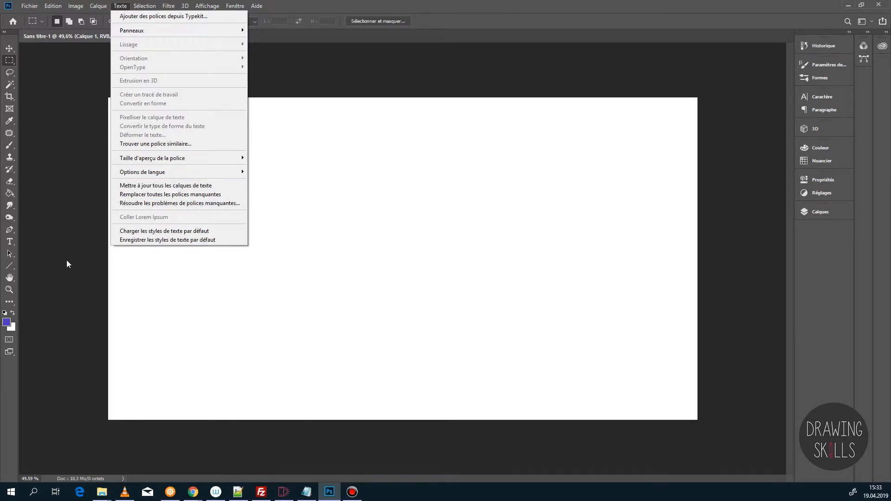
click(10, 242)
click(228, 210)
text(coucou)
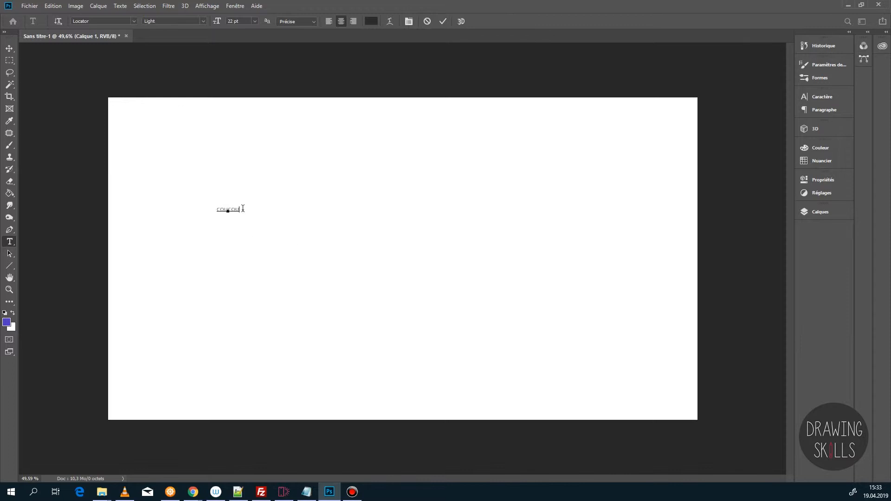
drag(247, 209, 211, 210)
drag(215, 25, 243, 24)
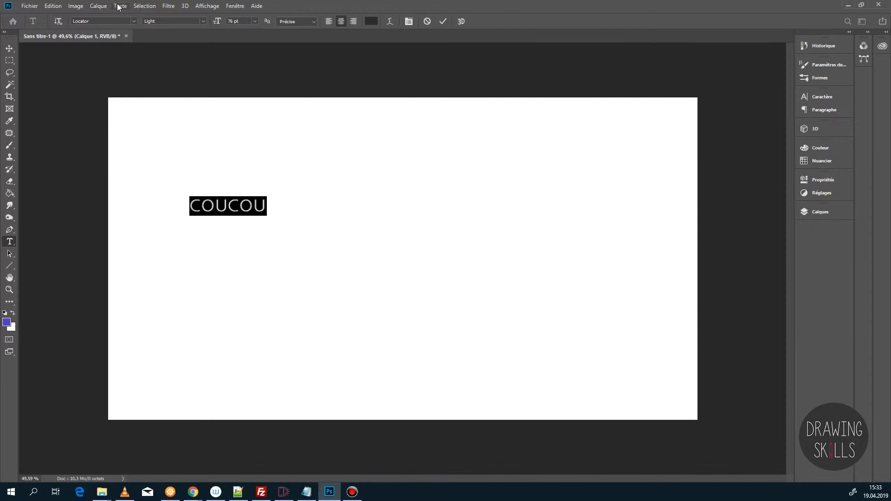
Draw a freehand Lasso selection around the word COUCOU.
click(145, 7)
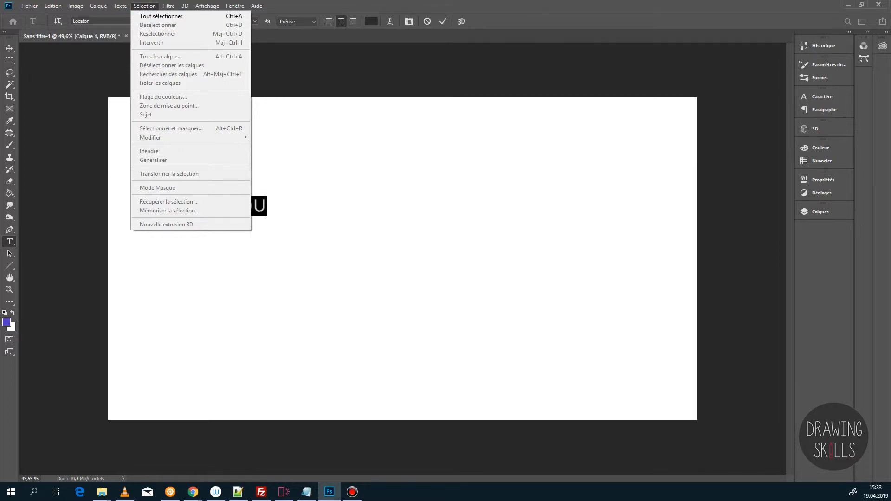
click(8, 66)
right_click(8, 64)
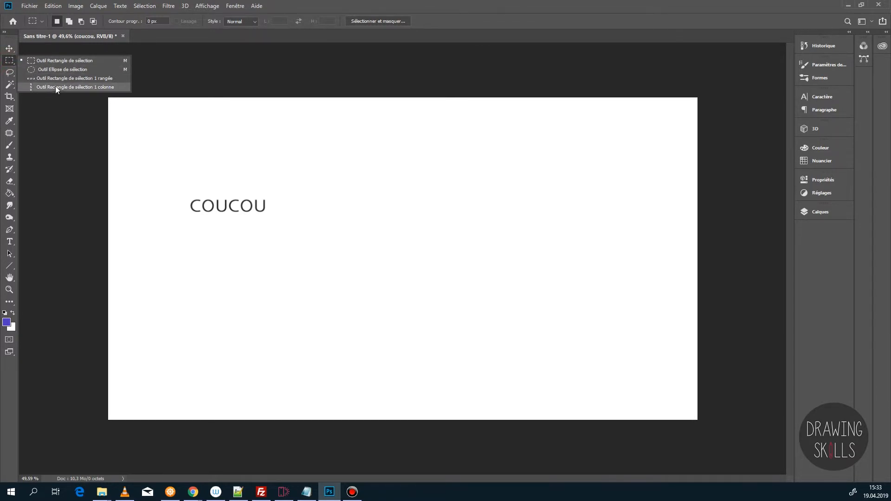
click(59, 86)
click(10, 72)
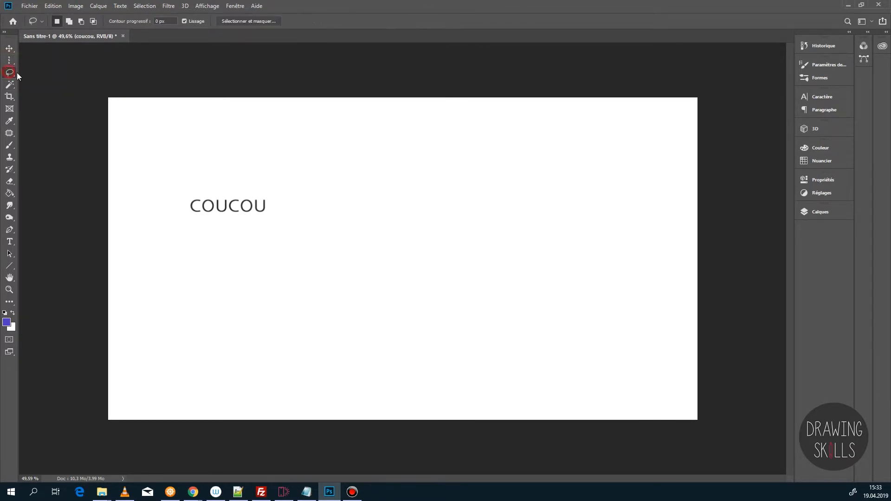
mouse_move(213, 160)
mouse_down()
mouse_move(171, 173)
mouse_move(168, 230)
mouse_move(240, 257)
mouse_move(259, 189)
mouse_up()
drag(201, 161, 200, 167)
Open the Plage de couleurs settings, cancel them and clear the lasso selection.
click(137, 7)
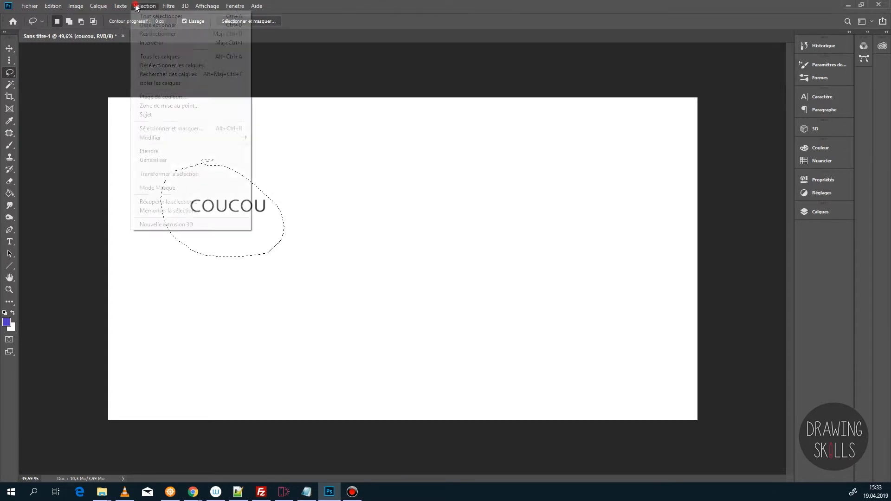
click(194, 97)
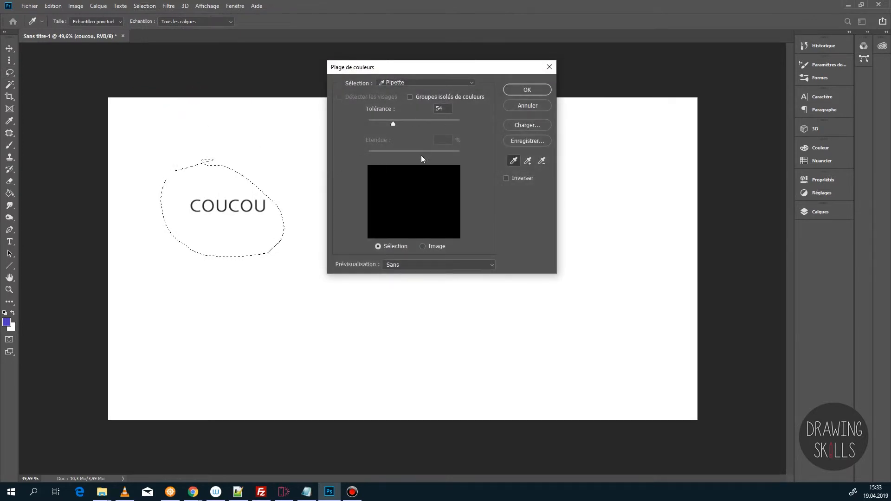
click(530, 106)
key(ctrl+d)
Examine the filter categories and preview the Grain filter on the COUCOU text in the filter gallery without applying it.
click(167, 7)
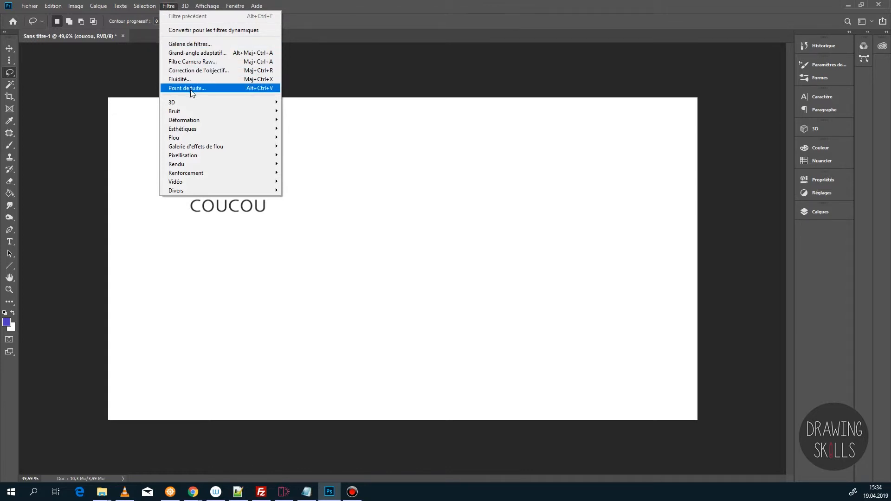
mouse_move(197, 133)
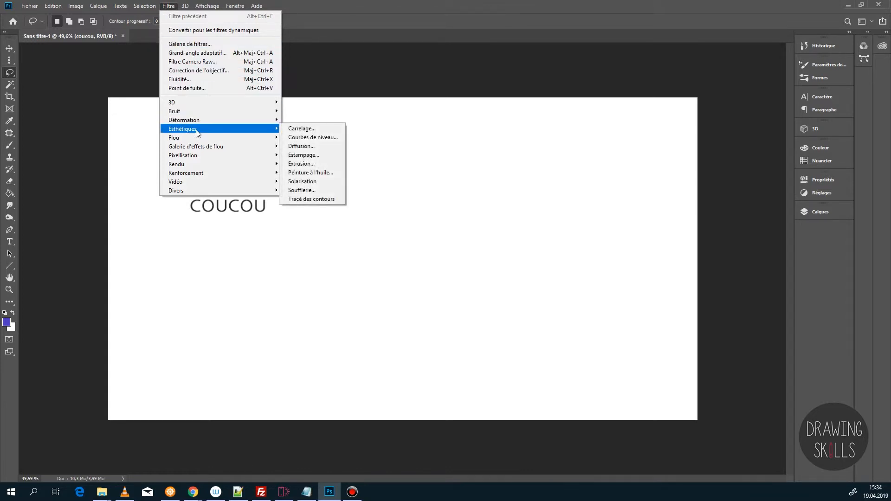
mouse_move(203, 151)
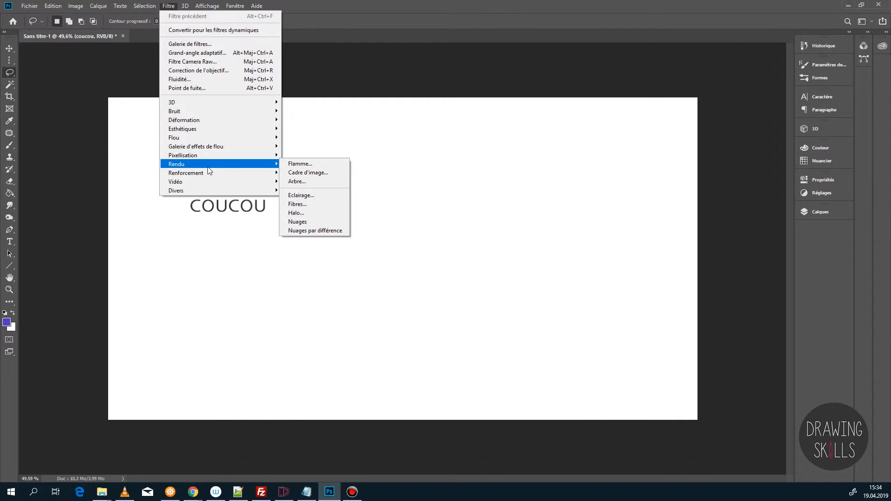
click(190, 44)
click(436, 182)
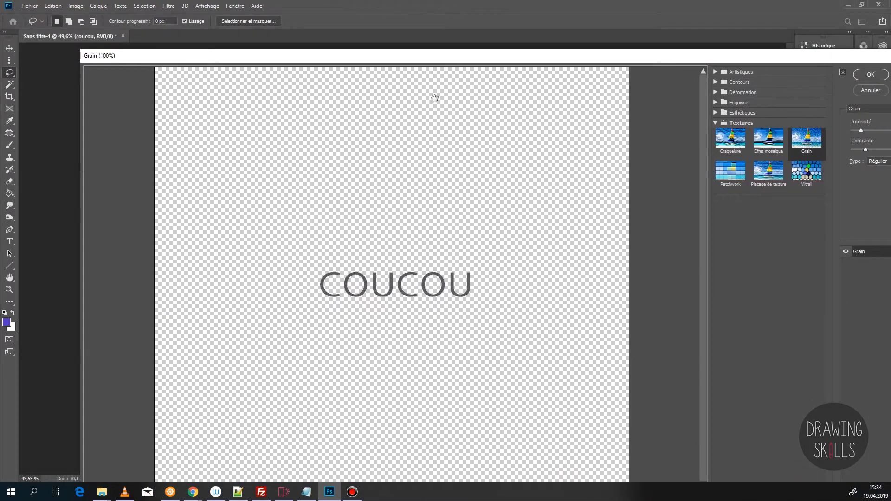
drag(86, 52, 139, 167)
drag(285, 176, 207, 86)
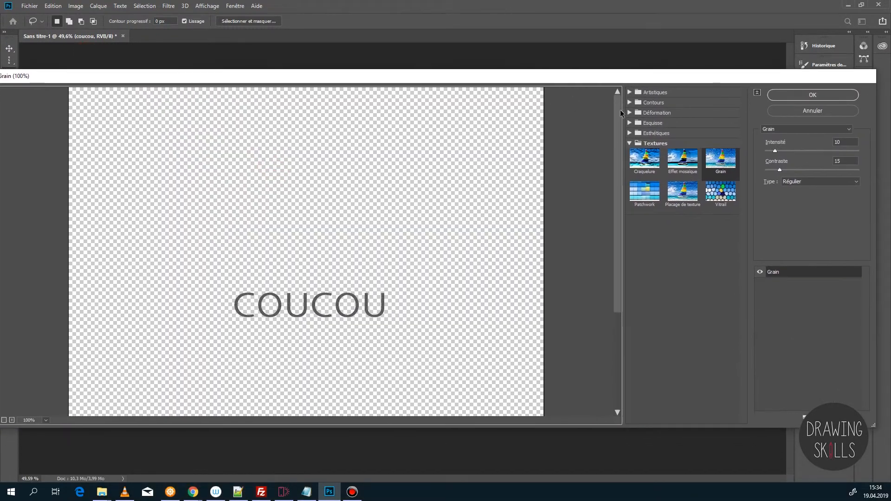
click(815, 111)
Review the 3D and display commands and show the grid over the canvas.
click(184, 6)
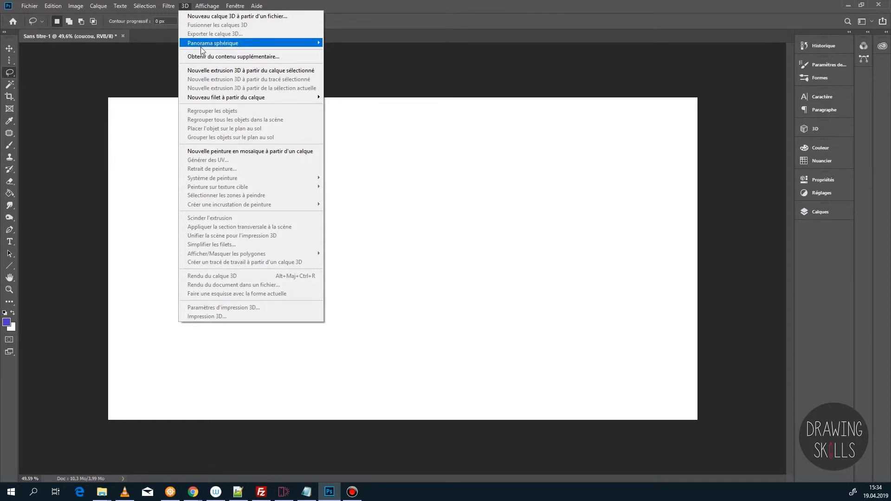
mouse_move(216, 100)
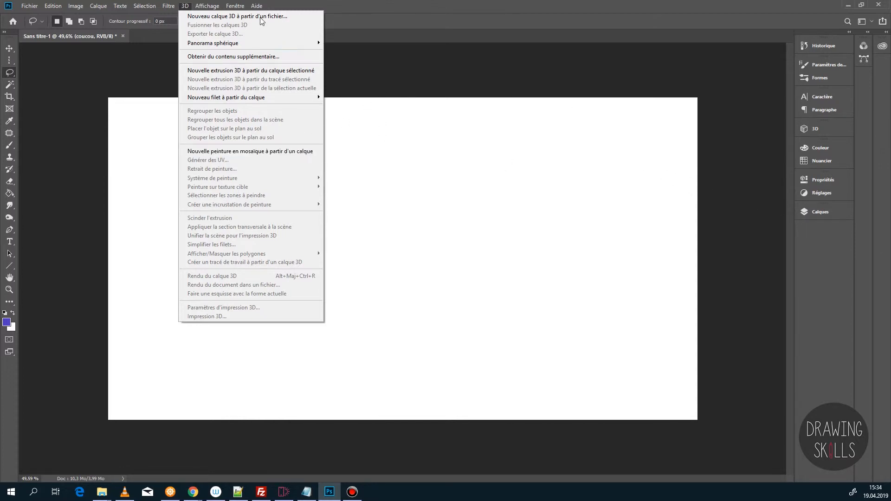
mouse_move(214, 4)
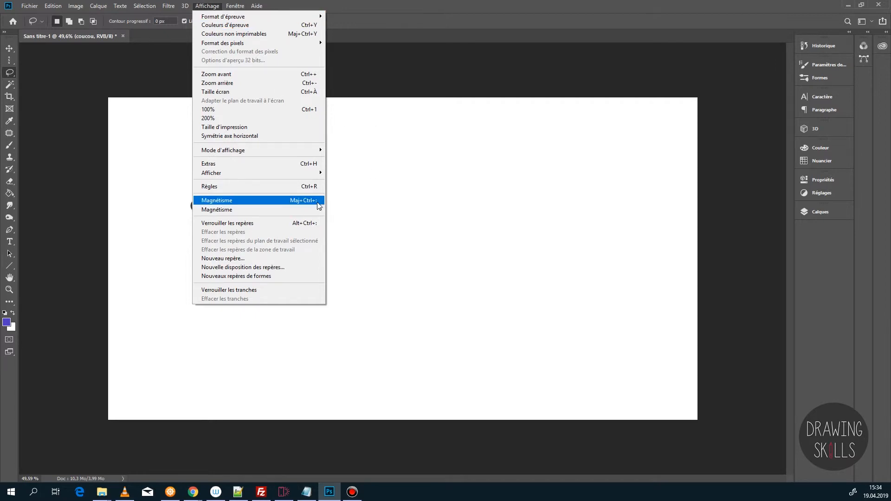
mouse_move(312, 173)
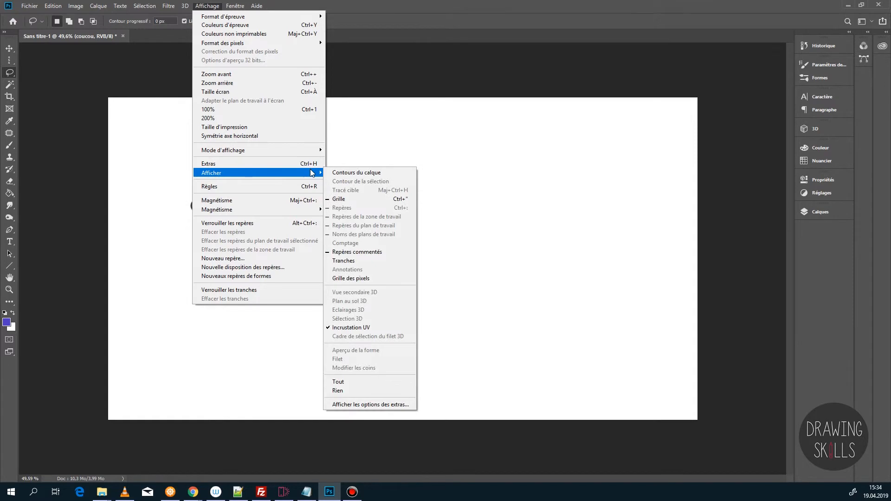
click(399, 139)
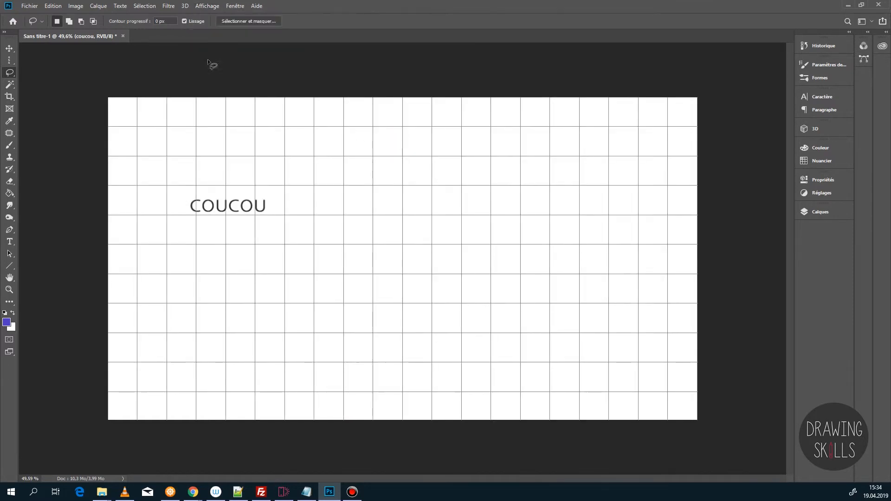
Select one grid square above and to the right of the word COUCOU with the rectangular marquee.
click(10, 61)
click(21, 59)
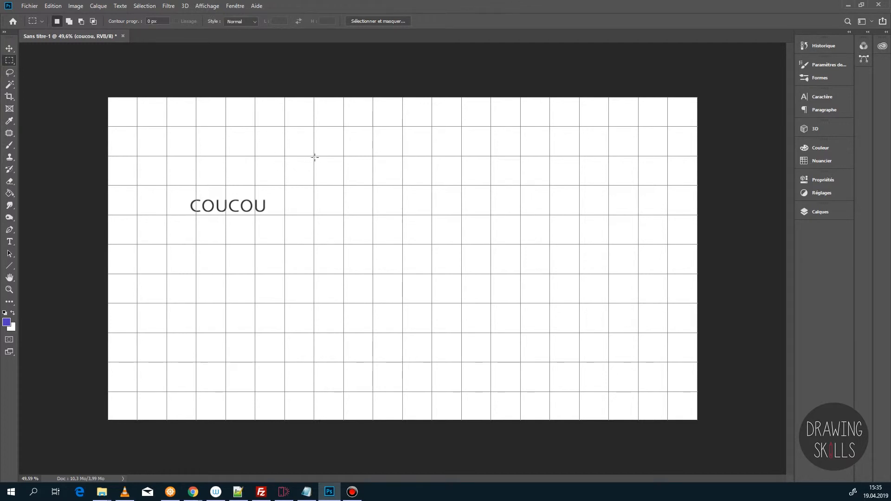
drag(313, 157, 342, 185)
Review the display commands and the list of available panels, clear the square selection and hide the canvas grid.
click(171, 7)
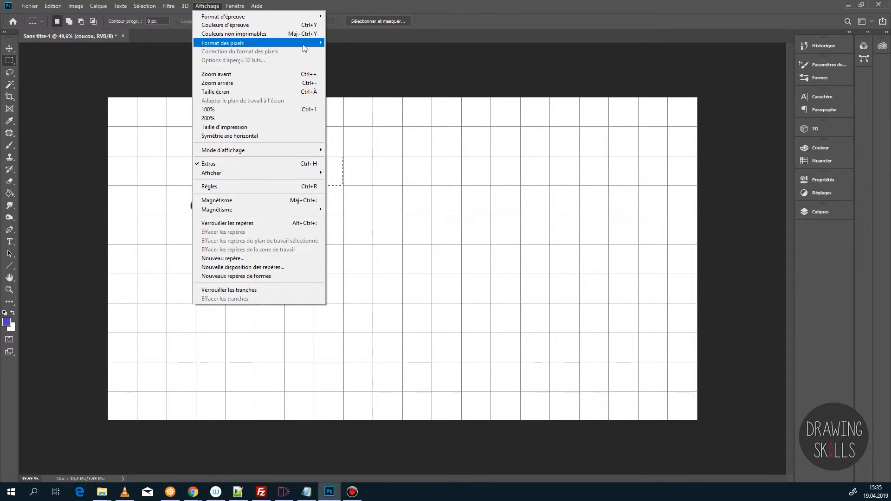
mouse_move(303, 46)
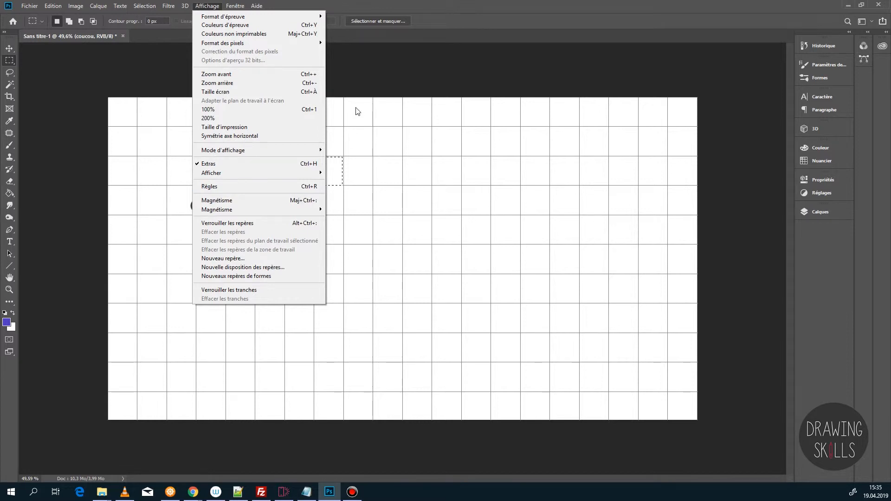
mouse_move(240, 13)
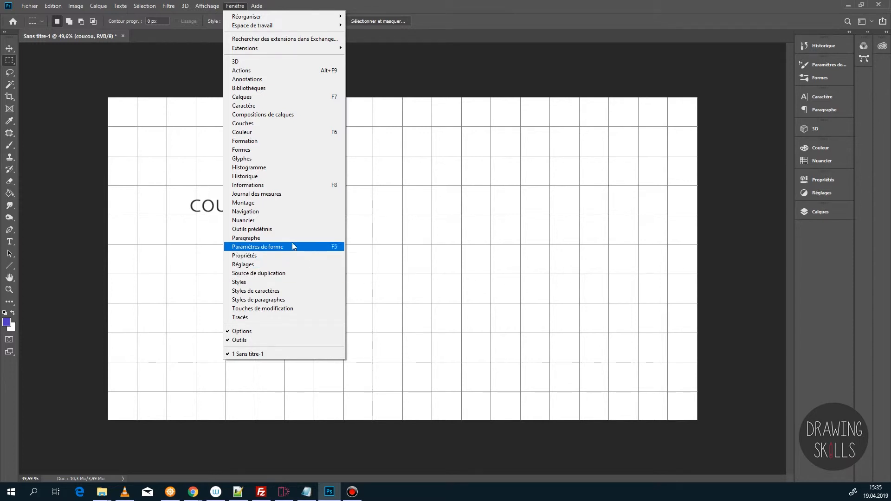
click(404, 95)
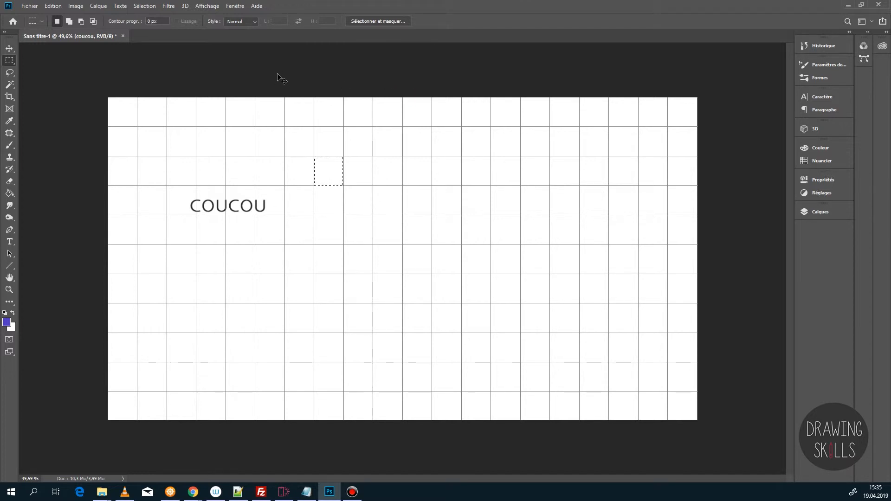
key(ctrl+h)
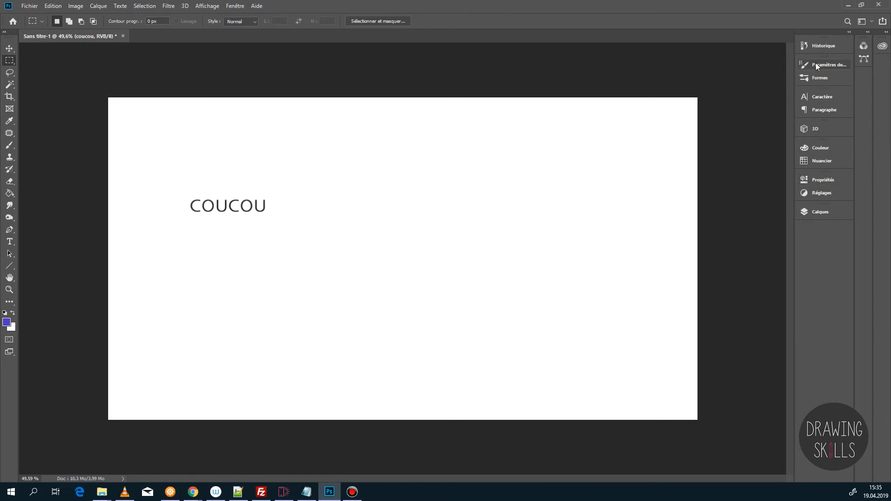
Check the document's history, and activate the Brush tool to examine its options such as opacity.
click(825, 49)
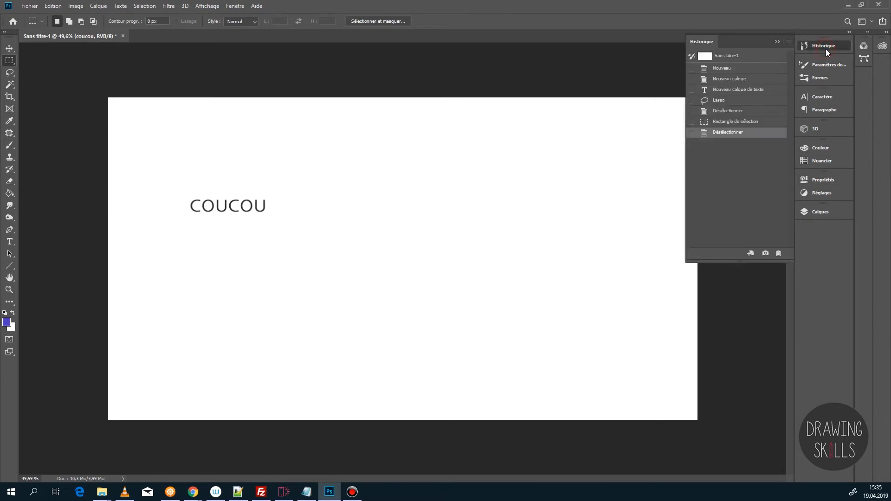
click(826, 49)
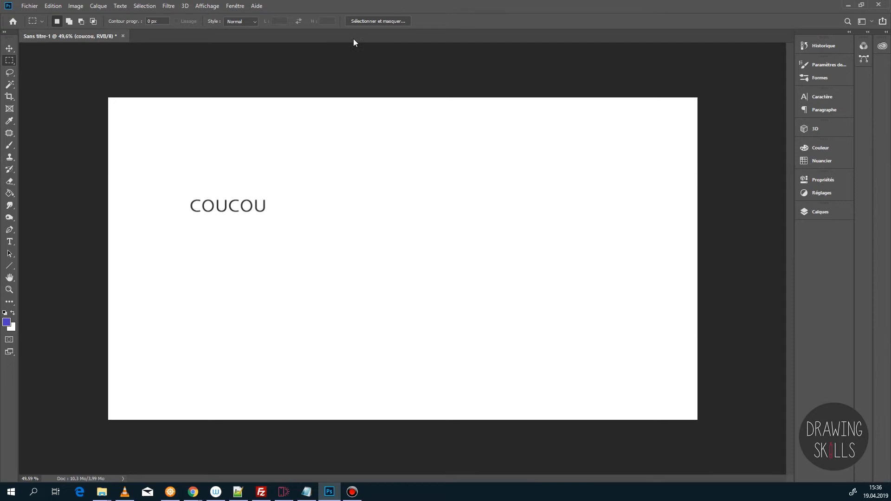
click(146, 21)
click(10, 145)
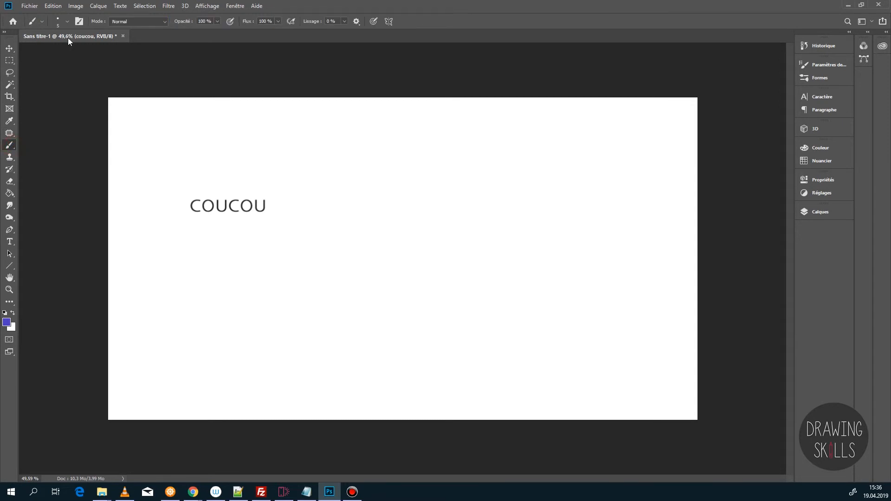
click(210, 22)
Switch to the 3D workspace and show its options for creating a 3D object.
click(871, 22)
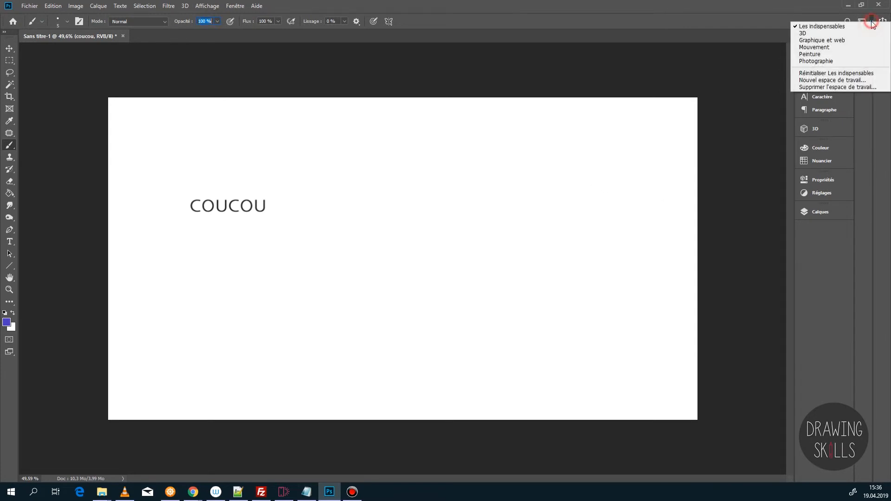
click(848, 35)
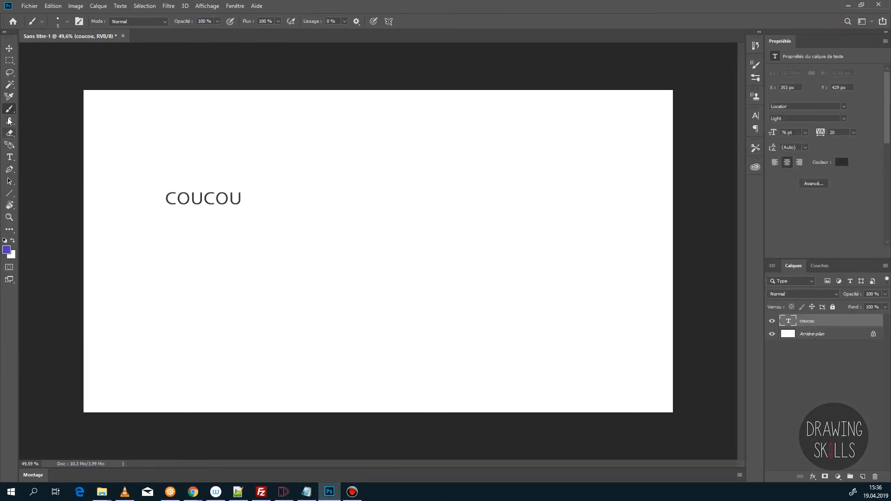
click(772, 265)
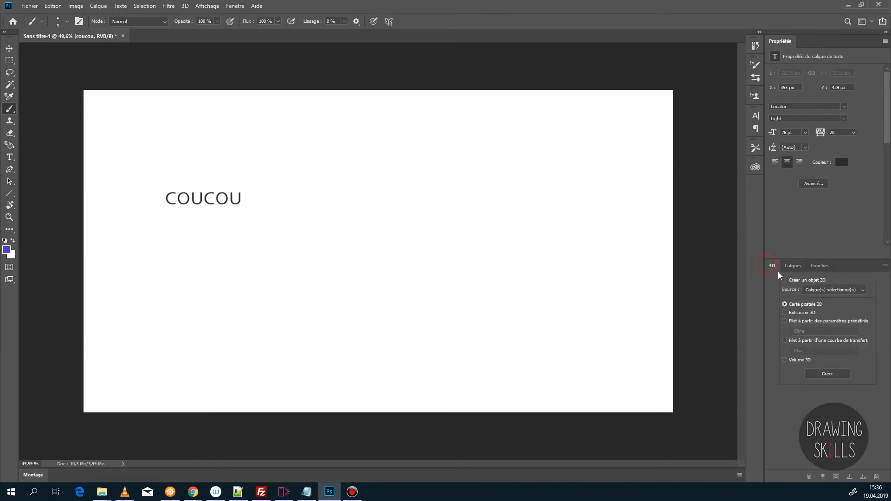
Try the Graphique et web workspace and return to Les indispensables.
click(872, 22)
click(852, 39)
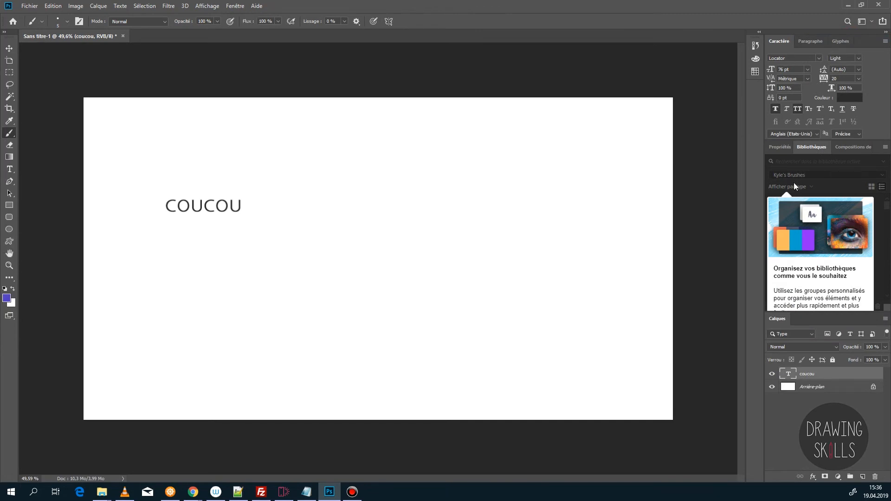
click(871, 22)
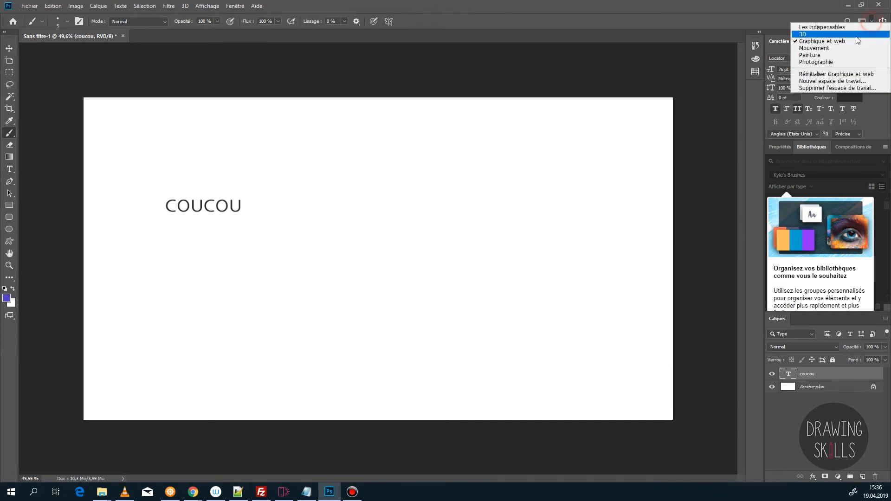
click(855, 36)
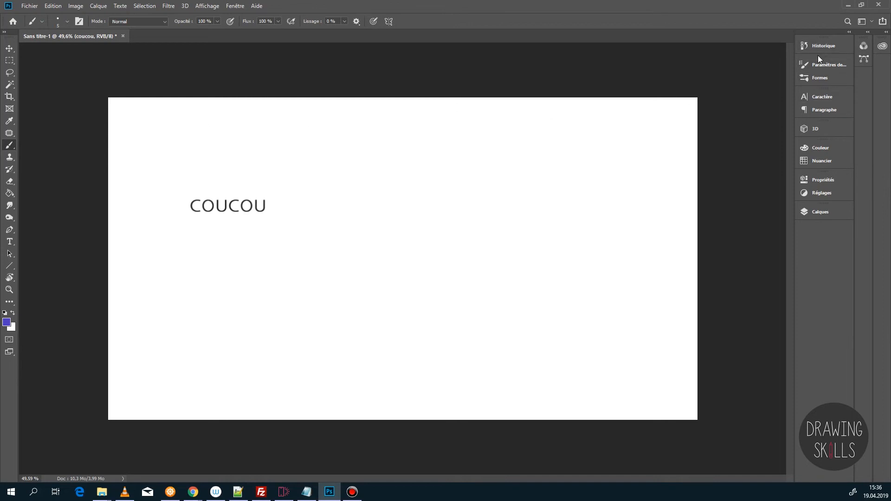
Show the variants grouped under the Move and Crop tools, and activate the Frame tool.
click(16, 54)
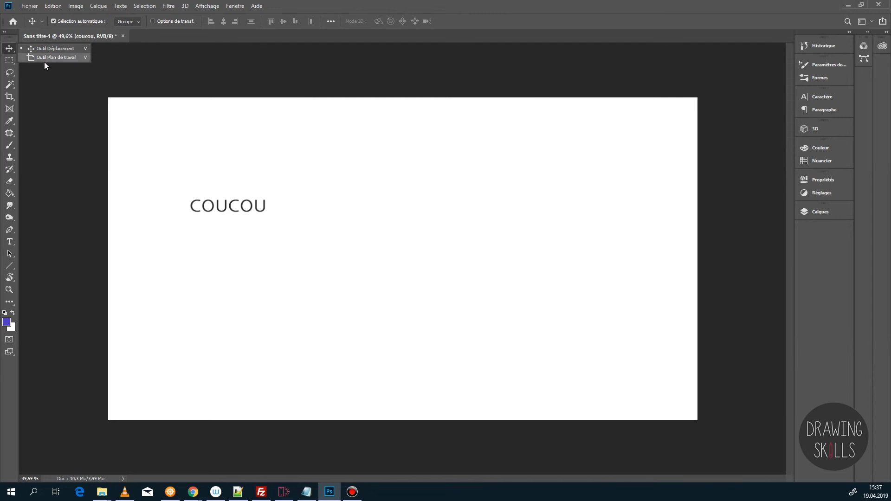
click(9, 97)
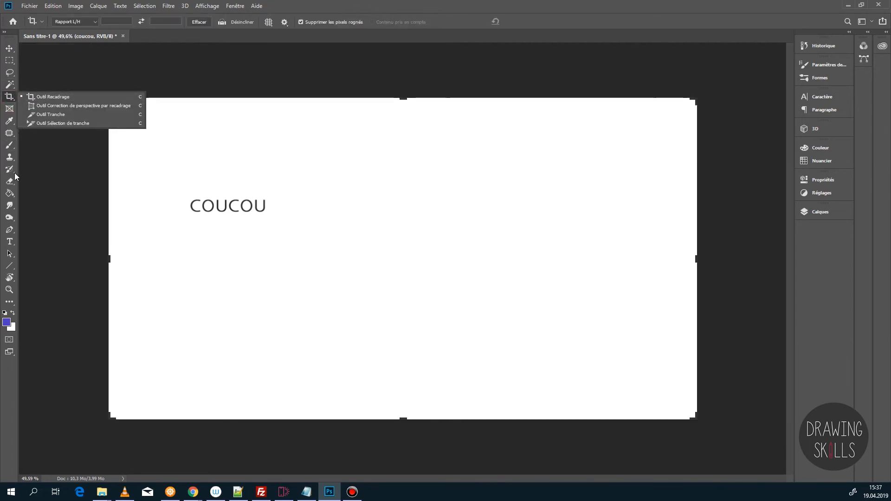
click(9, 111)
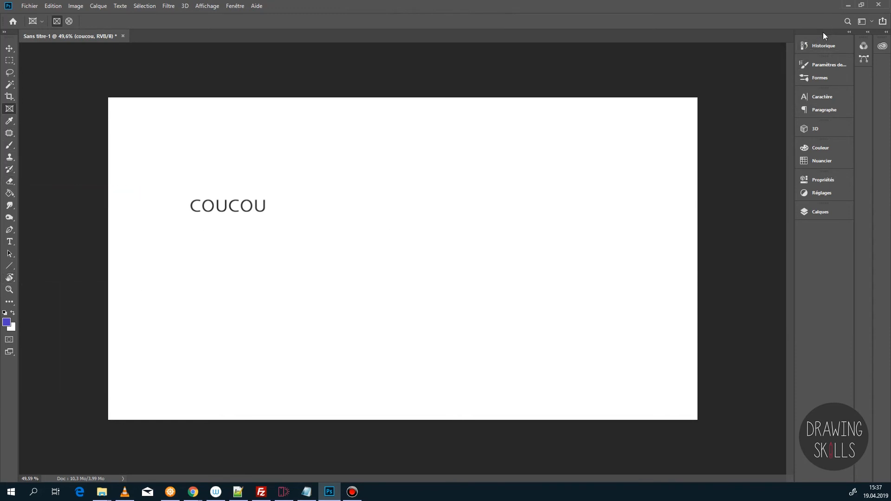
Step back and forth through the document's history states, ending on the Nouveau calque state.
click(823, 46)
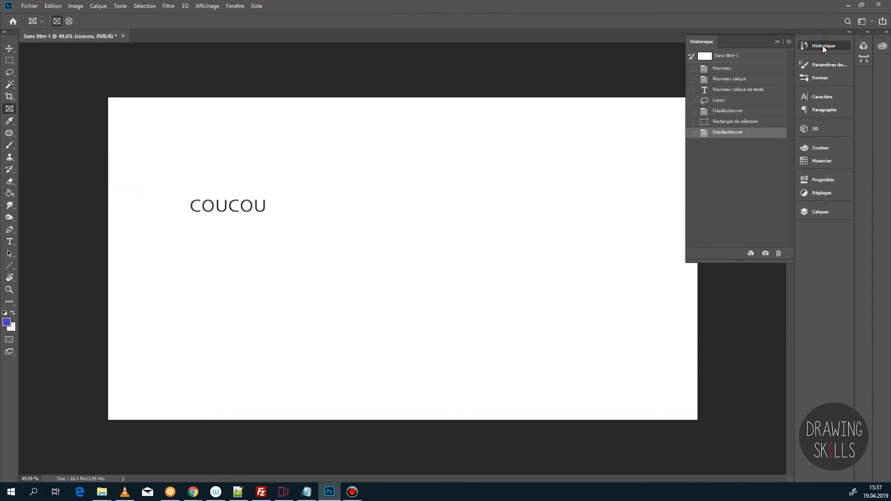
click(766, 119)
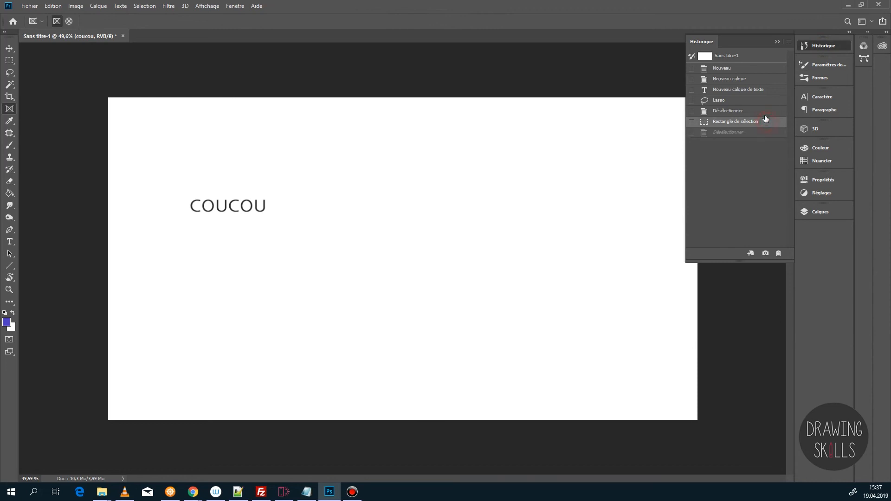
click(758, 79)
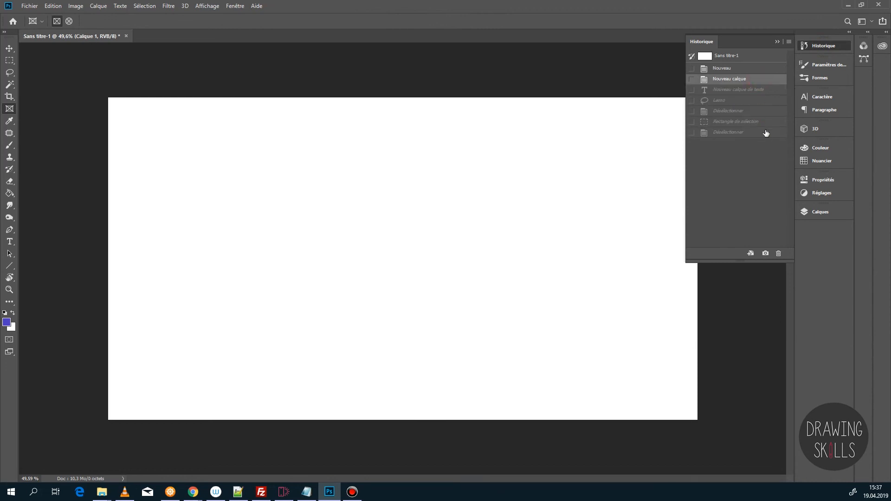
click(751, 90)
click(750, 101)
click(751, 90)
click(751, 77)
Look at the Formes, Caractère and 3D panels one after another.
click(822, 81)
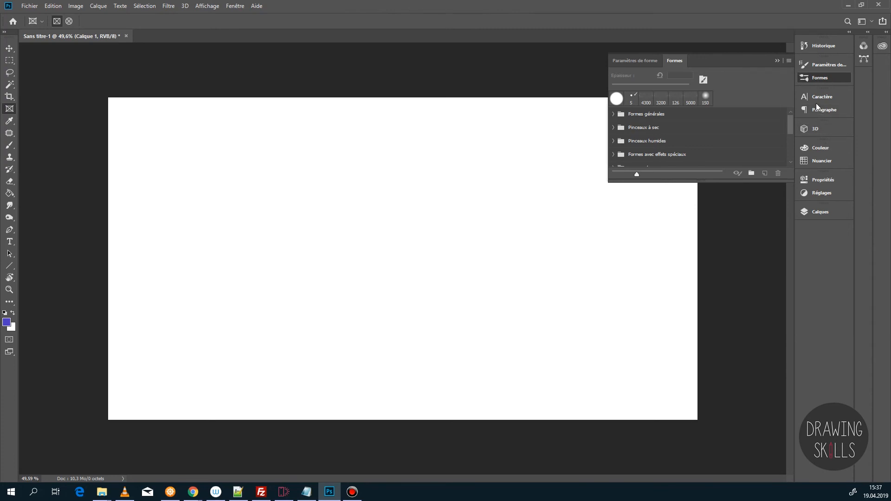
click(818, 99)
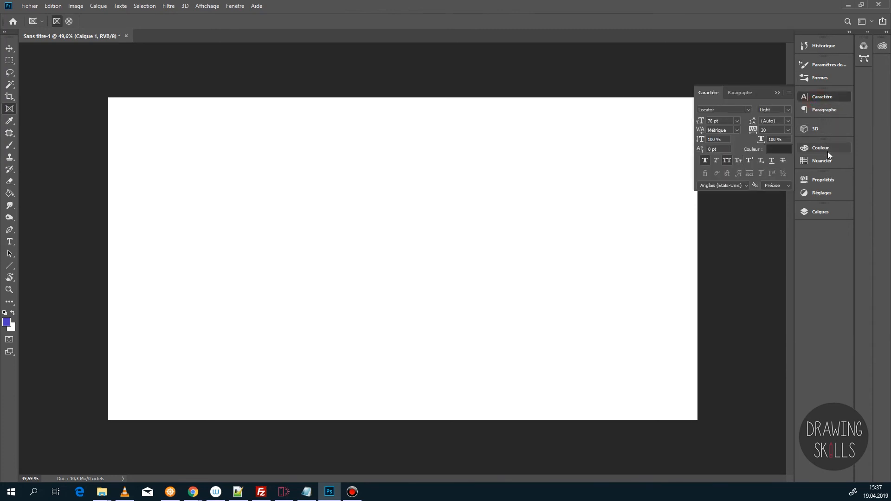
click(817, 136)
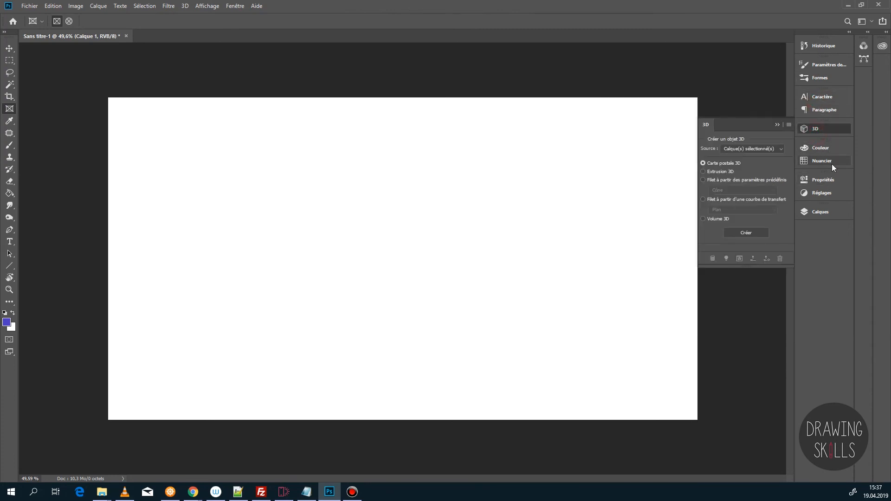
Display the layers, move the Calques panel above the Propriétés and Réglages group, and show the layer properties.
click(829, 213)
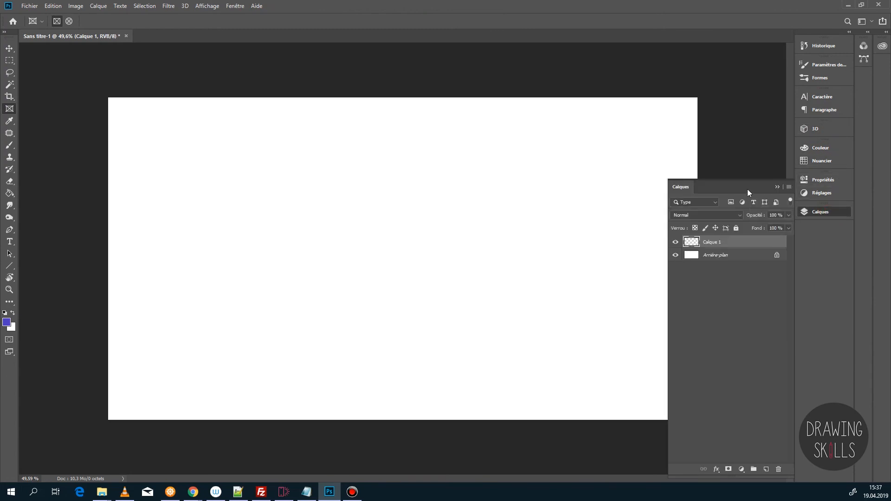
drag(808, 211, 809, 169)
click(828, 198)
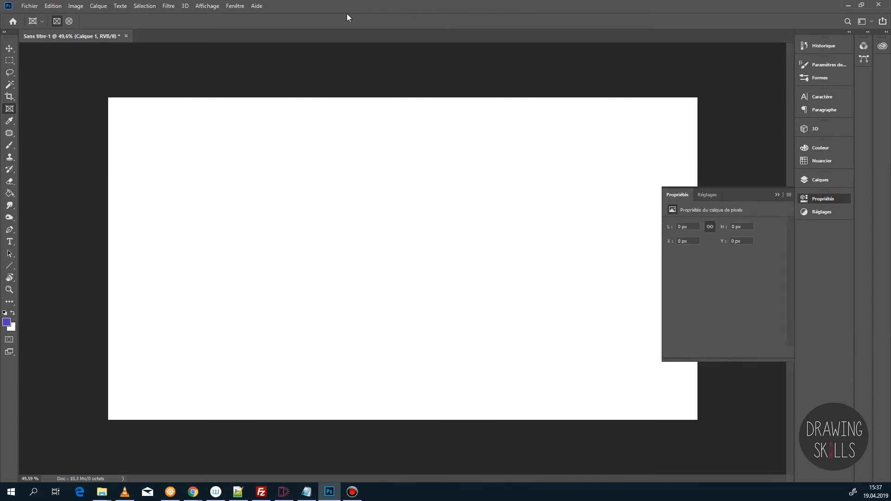
Examine the toolbar customization settings, including the tool groups and the shortcuts of the Artboard and Lasso tools, and close them.
click(235, 6)
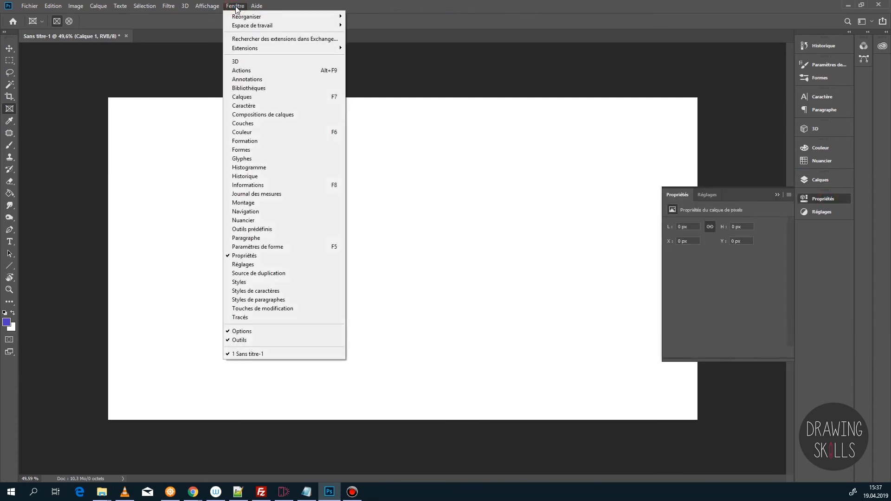
click(235, 7)
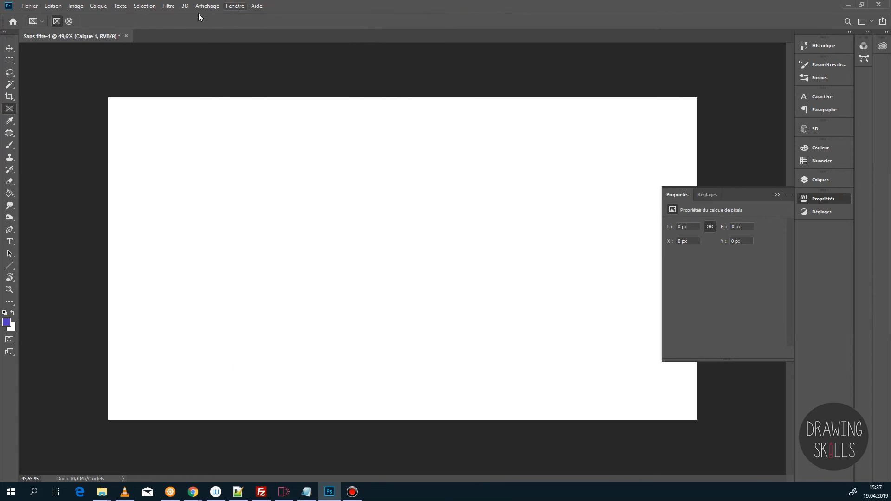
click(52, 6)
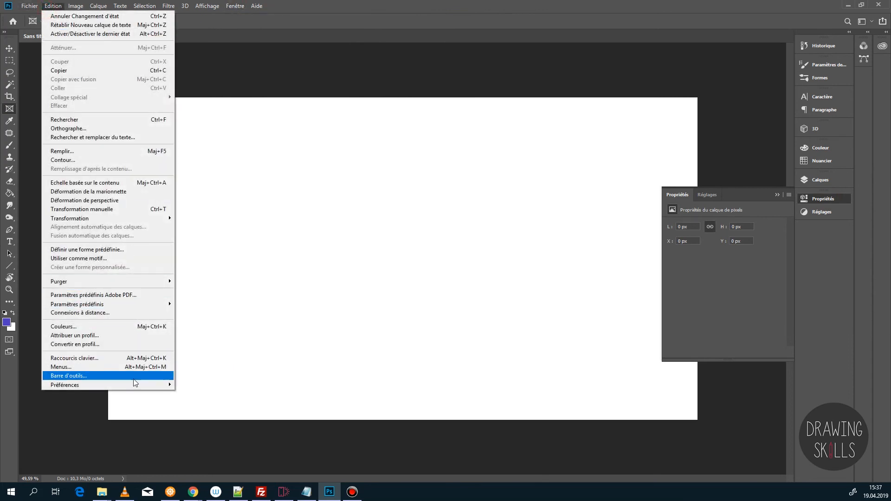
click(134, 376)
drag(299, 49, 207, 101)
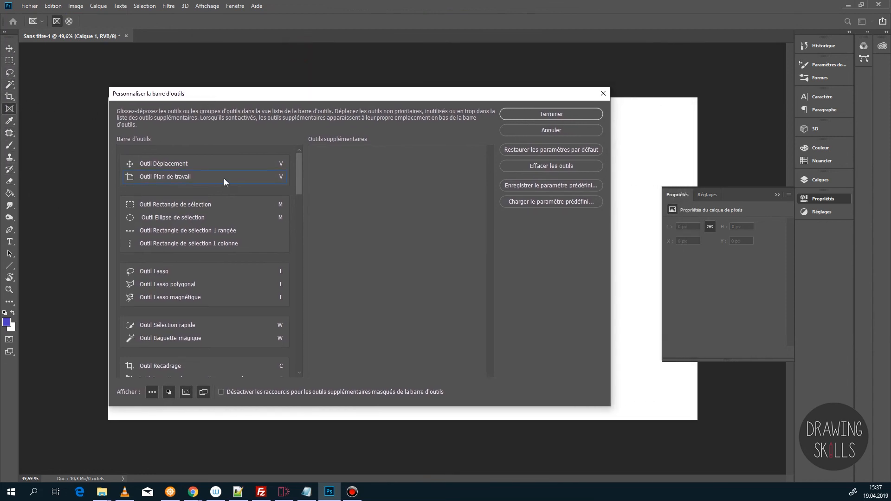
click(249, 179)
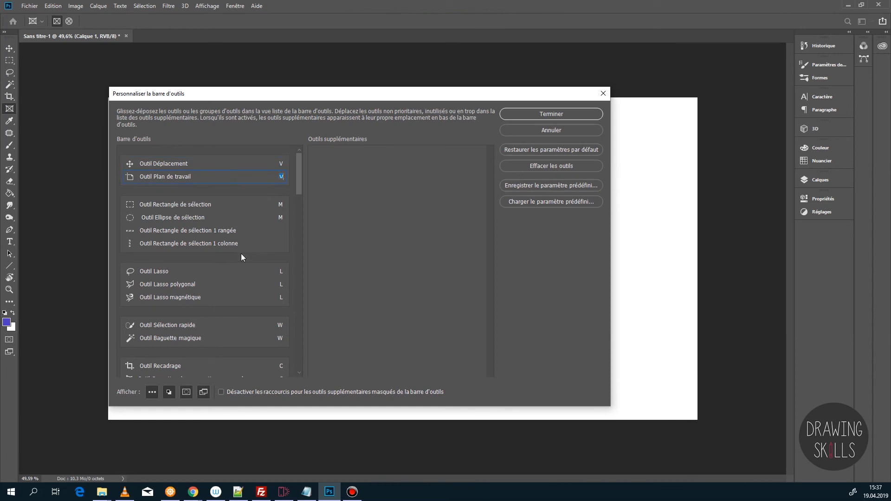
click(230, 271)
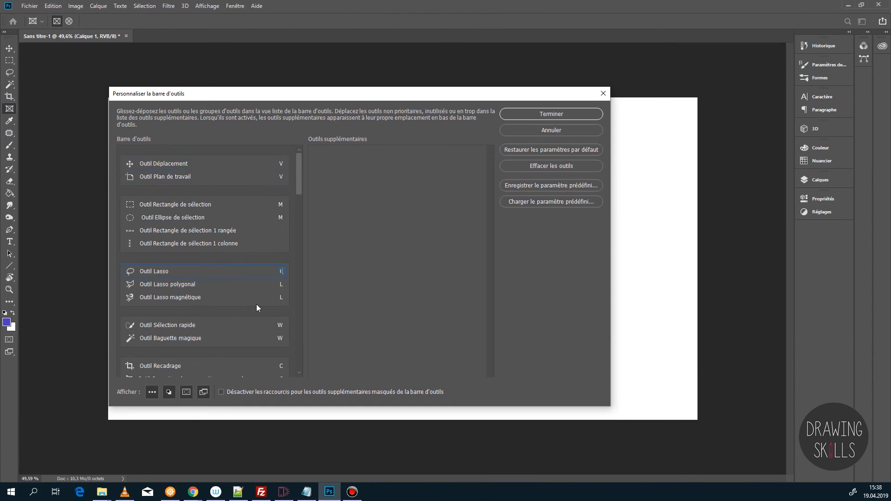
click(237, 302)
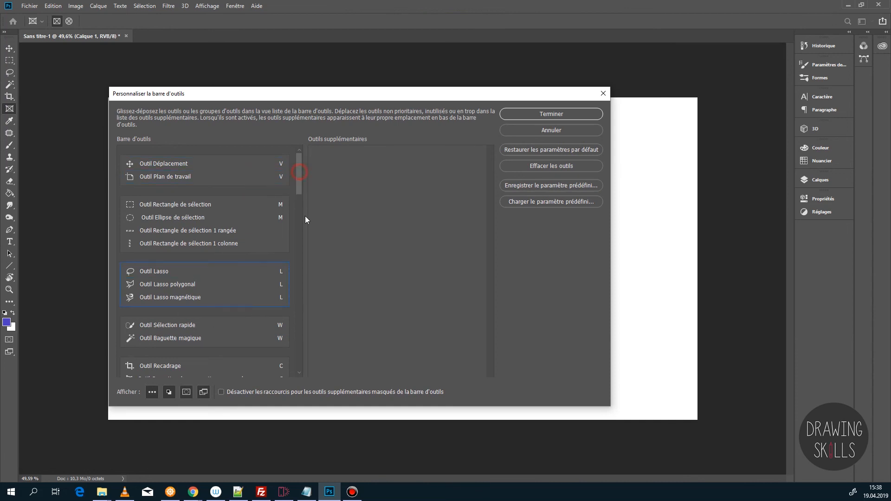
click(555, 116)
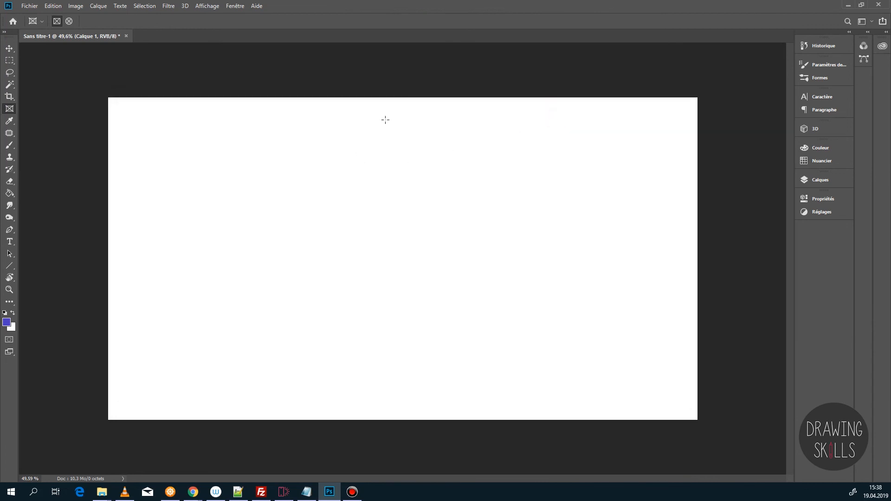